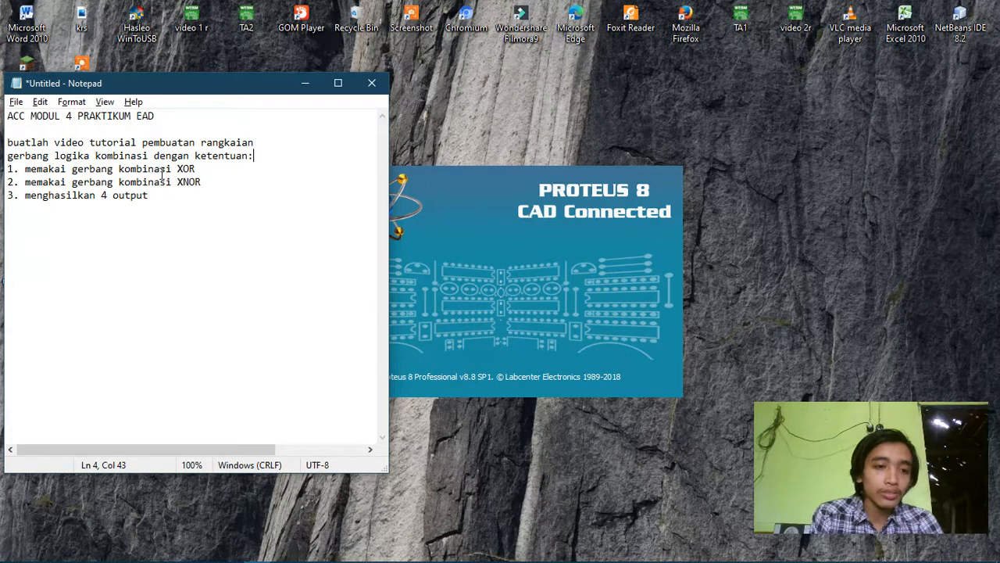
# Step: Point out the XNOR requirement in the assignment notes and switch to the ACC schematic in Proteus
pyautogui.moveTo(177, 182); pyautogui.dragTo(207, 184)
pyautogui.click(208, 184)
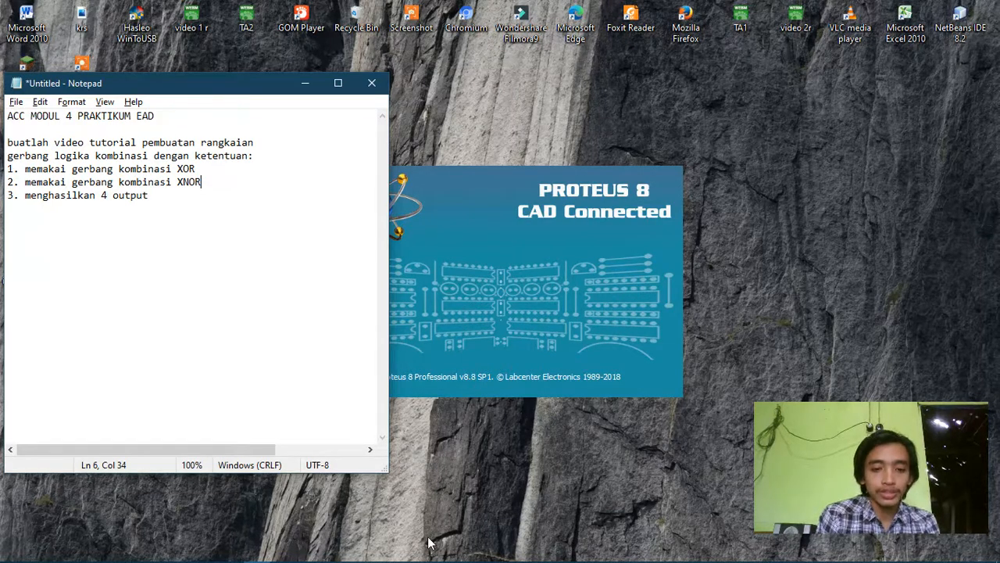
pyautogui.moveTo(271, 553)
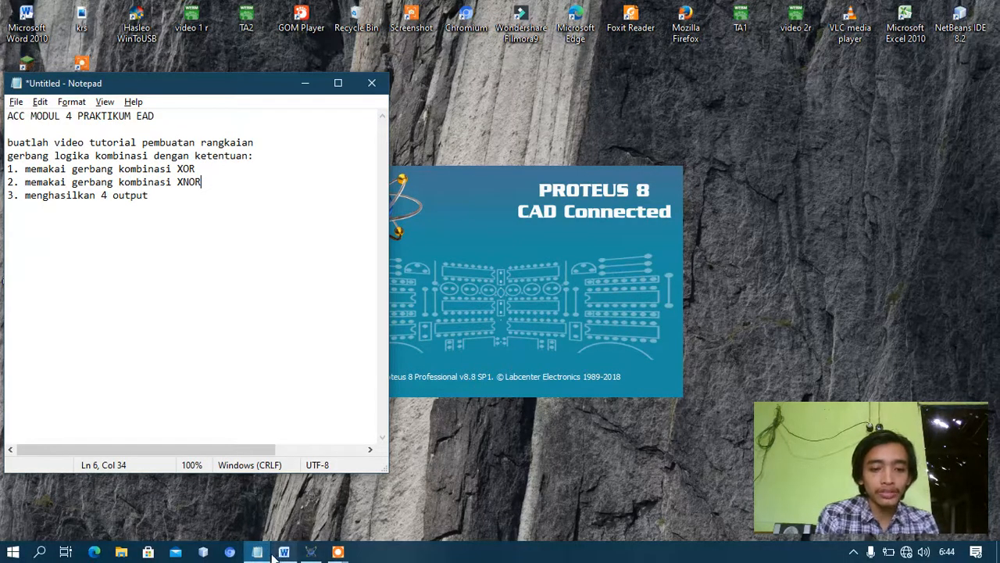
pyautogui.click(311, 552)
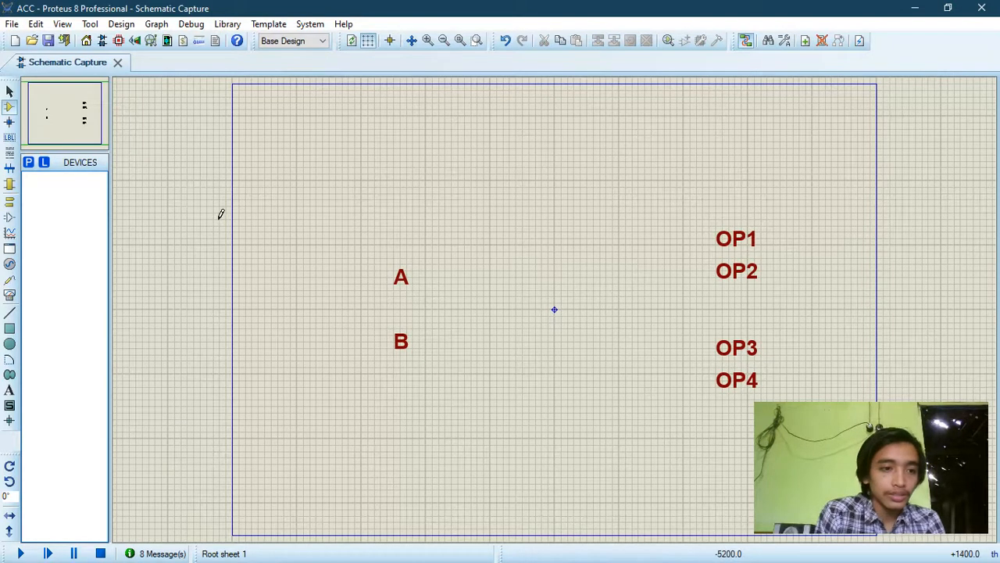
# Step: Find the LOGICSTATE source in the parts library and add it to the schematic's device list
pyautogui.click(28, 166)
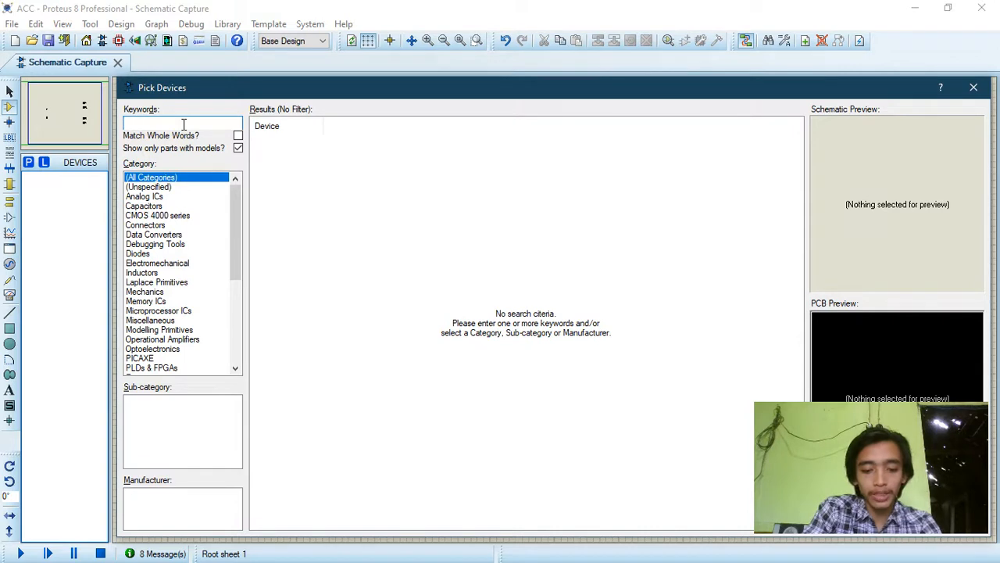
pyautogui.write('l')
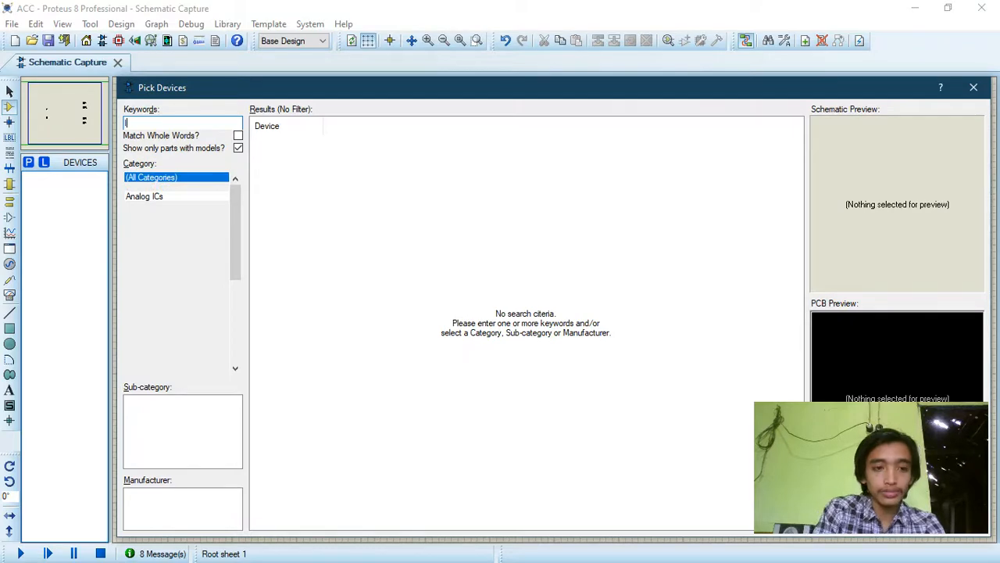
pyautogui.write('ogicsta')
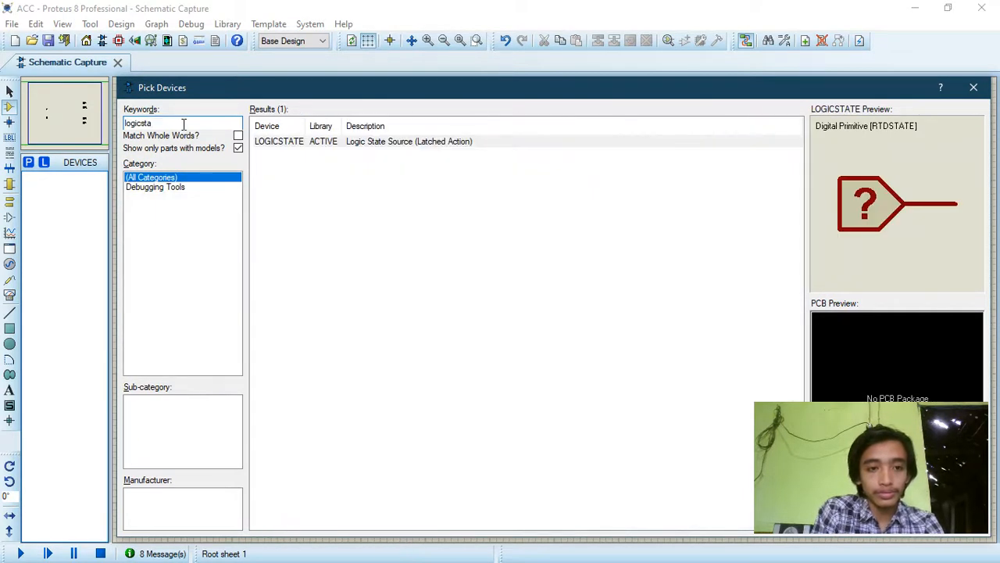
pyautogui.doubleClick(449, 143)
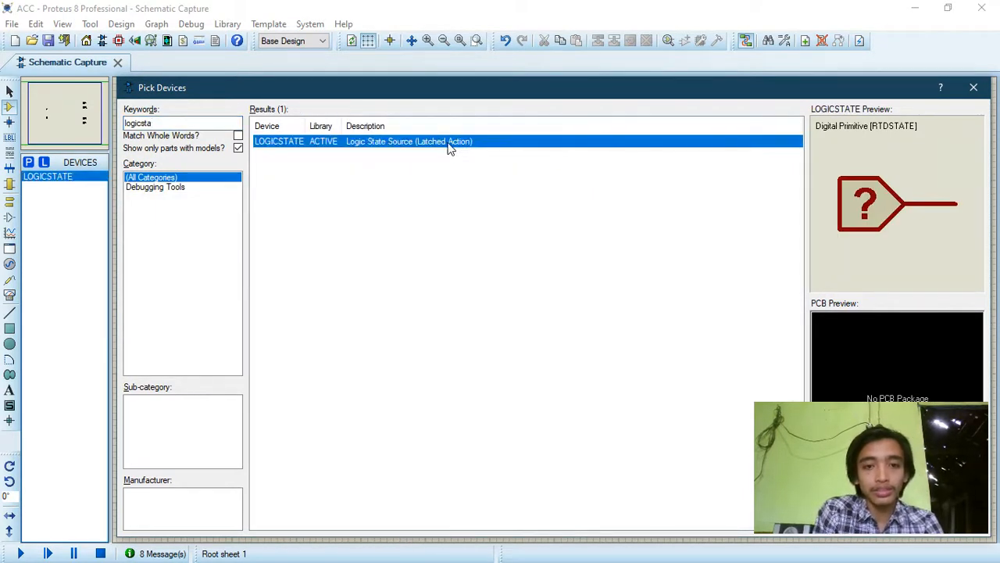
pyautogui.press('Escape')
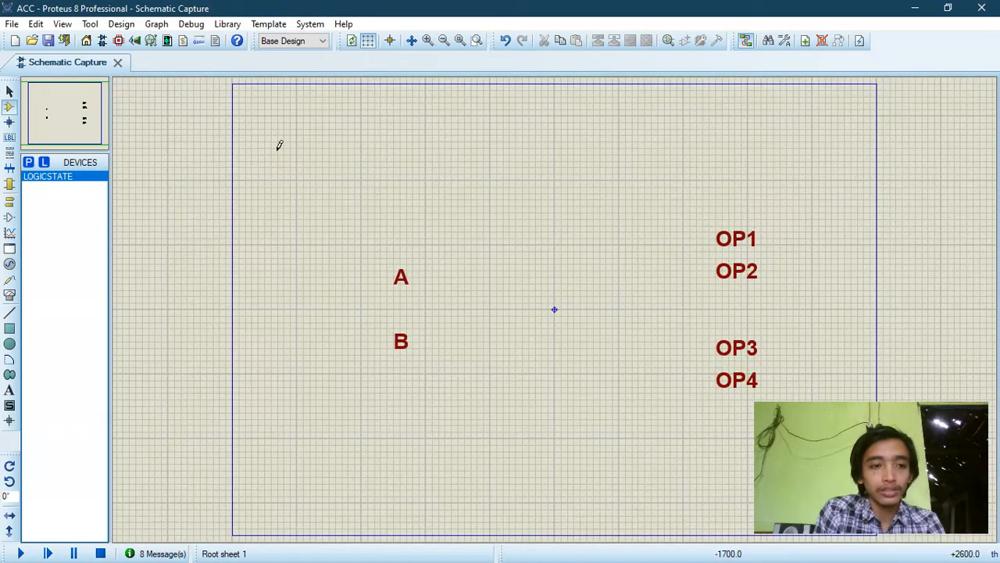
# Step: Search the parts library for "xor" and add the generic XOR gate to the device list
pyautogui.click(29, 165)
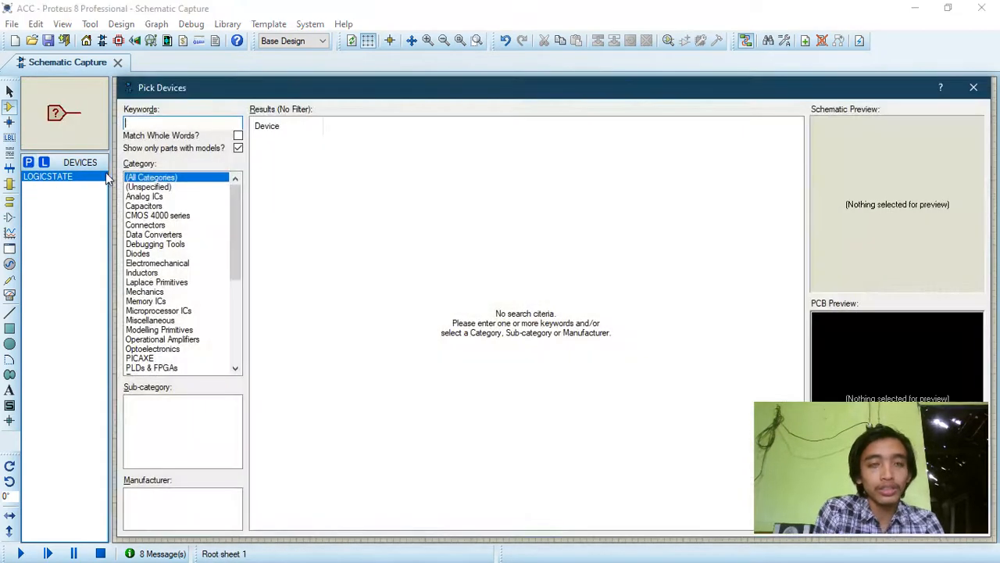
pyautogui.click(182, 123)
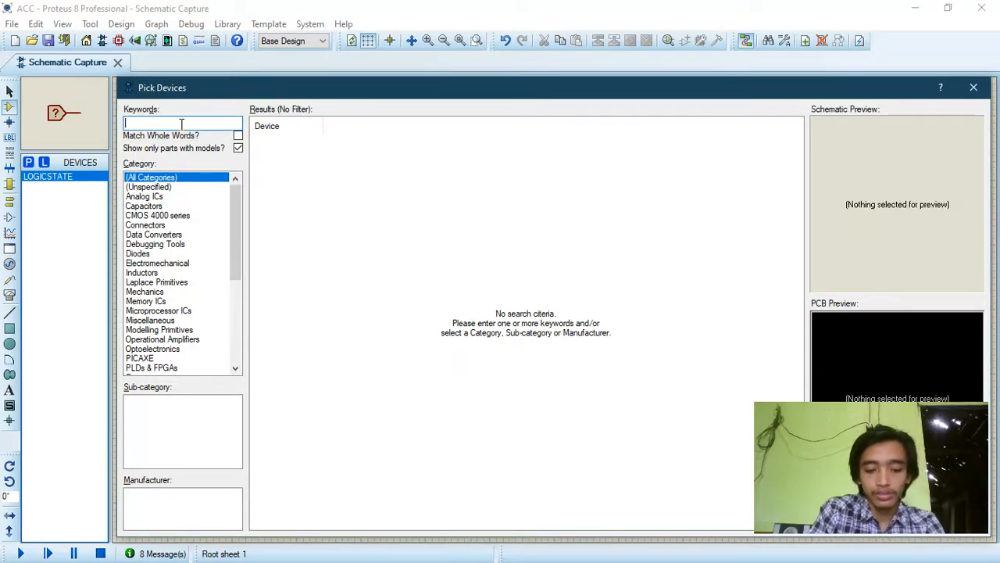
pyautogui.write('xor')
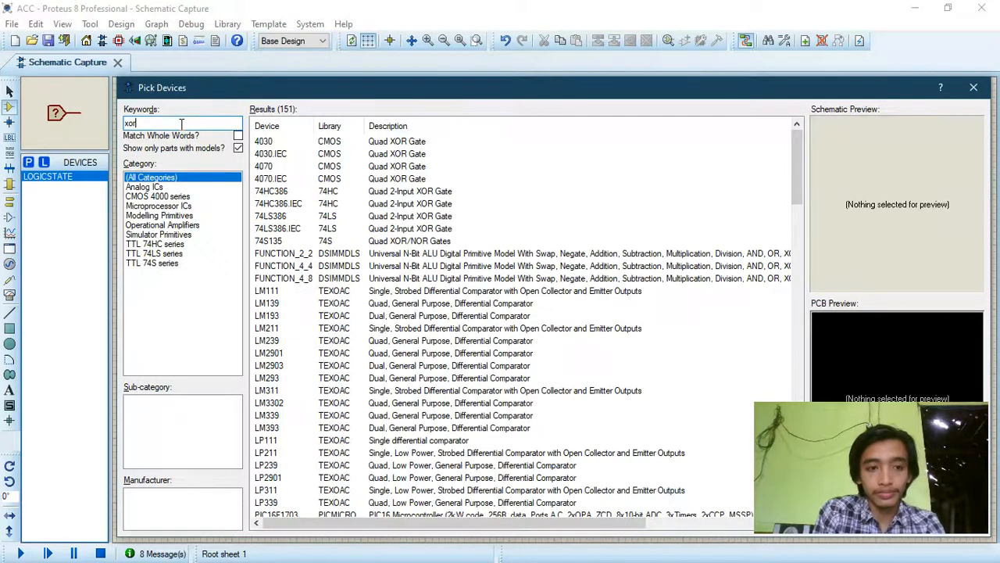
pyautogui.press('Return')
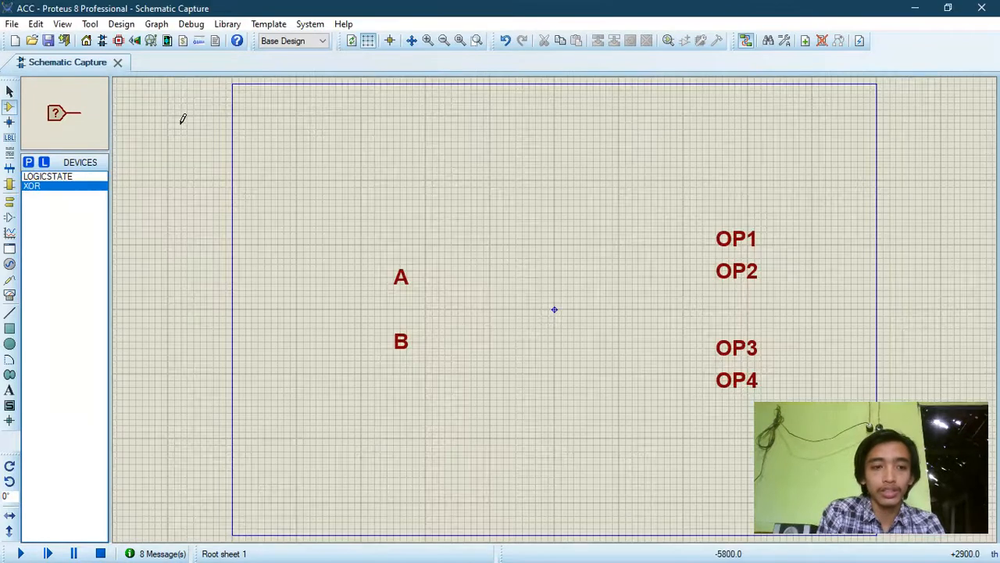
# Step: Search the parts library for 4077 and add the CMOS quad XNOR gate to the device list
pyautogui.click(32, 163)
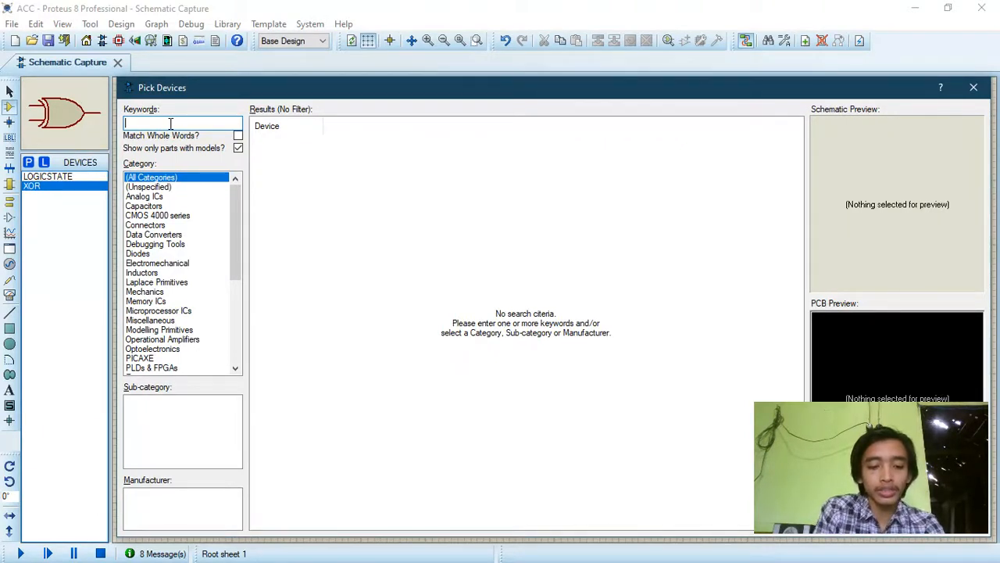
pyautogui.write('40')
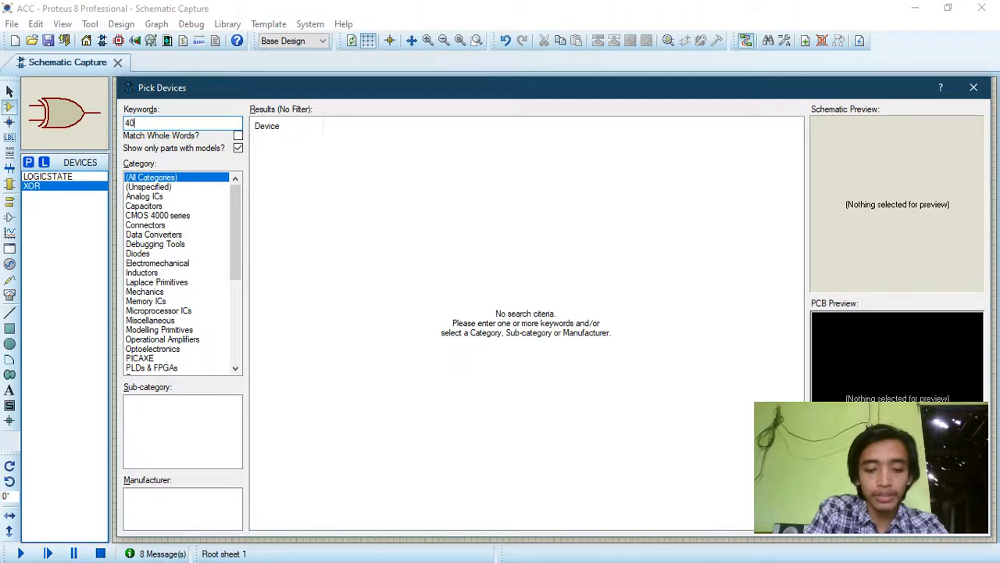
pyautogui.write('77')
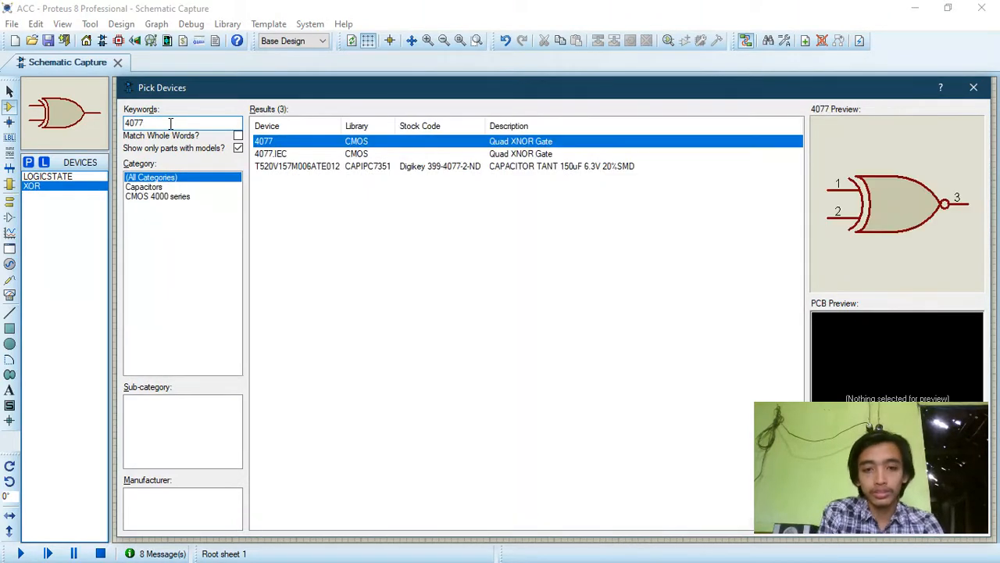
pyautogui.press('Return')
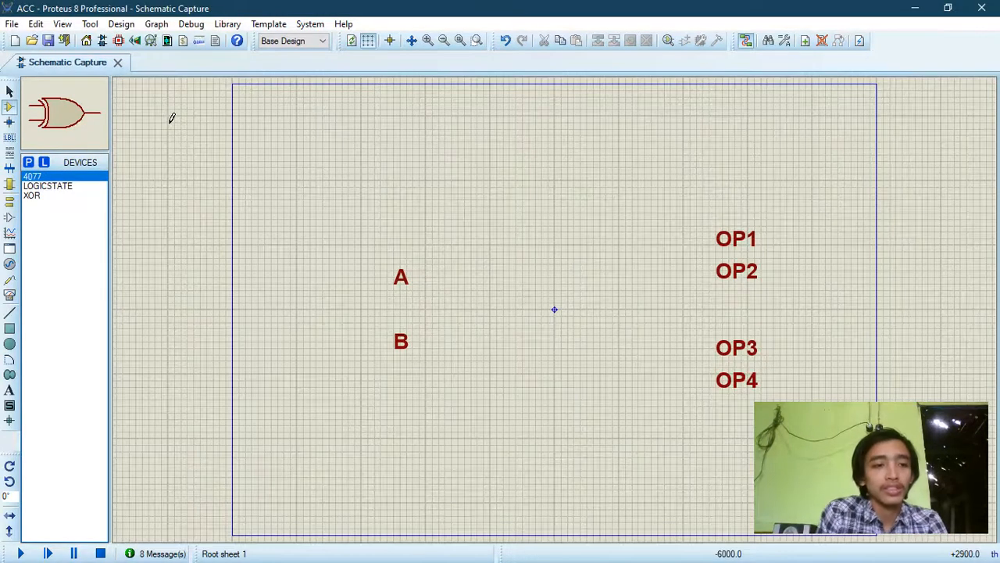
# Step: Find LOGICPROBE (BIG) in the parts library and add it to the device list
pyautogui.click(29, 163)
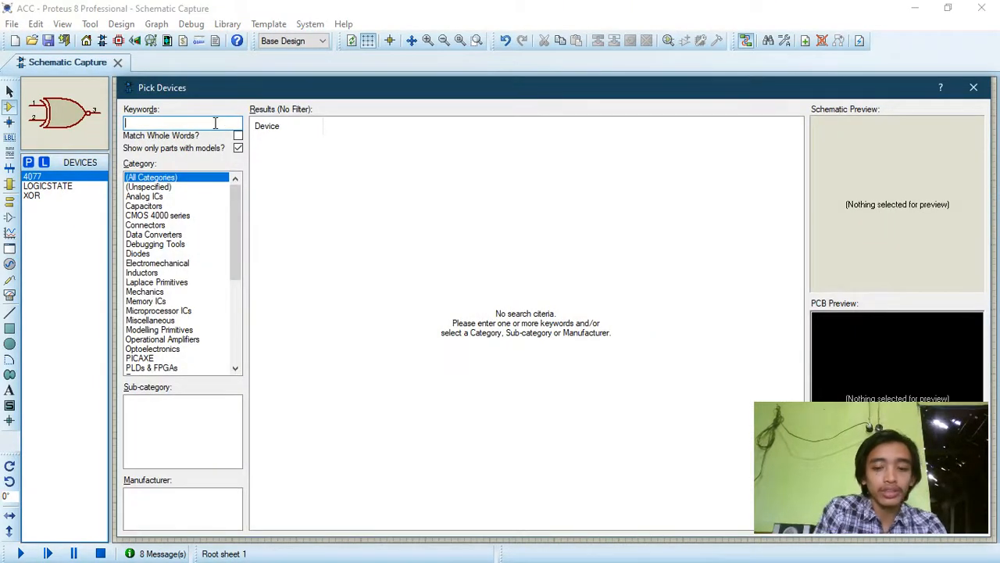
pyautogui.write('loi')
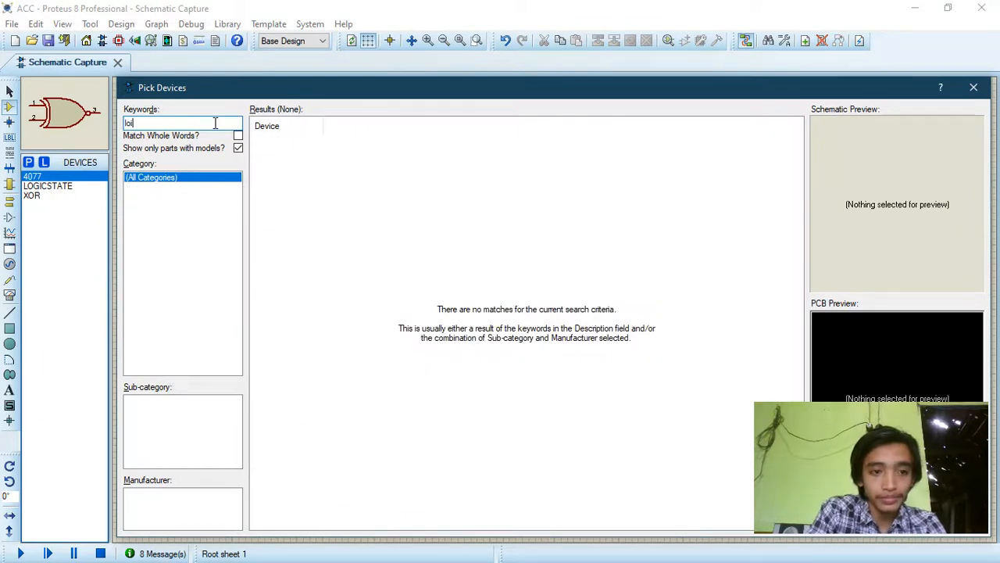
pyautogui.press('BackSpace')
pyautogui.write('gicpro')
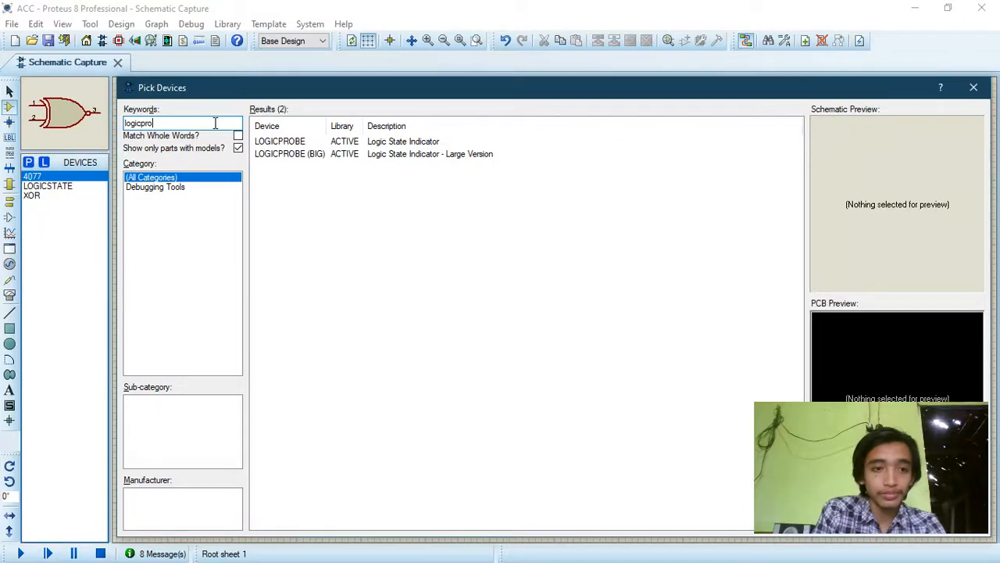
pyautogui.click(326, 155)
pyautogui.doubleClick(329, 155)
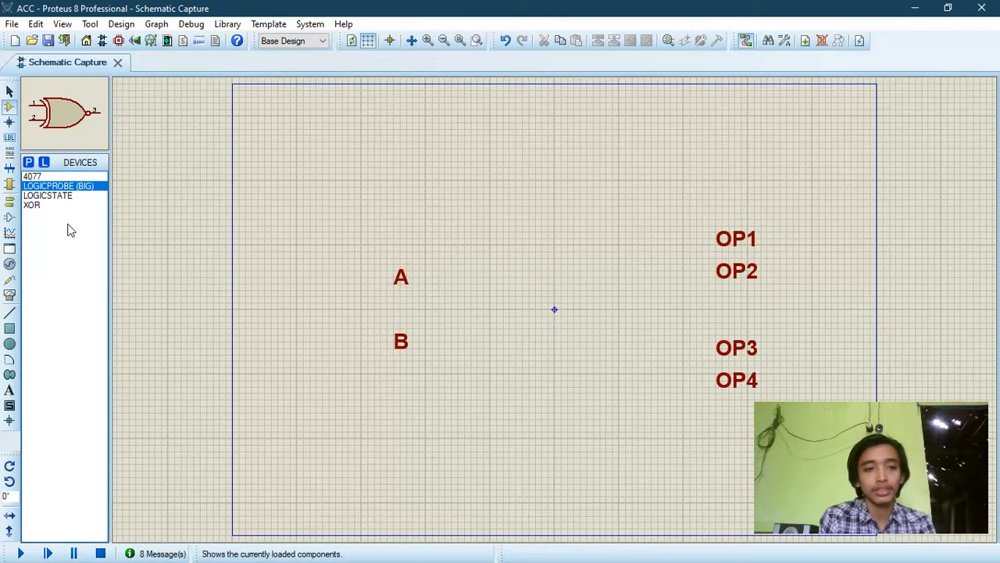
# Step: Place one LOGICSTATE input beside label A and another beside label B
pyautogui.click(50, 196)
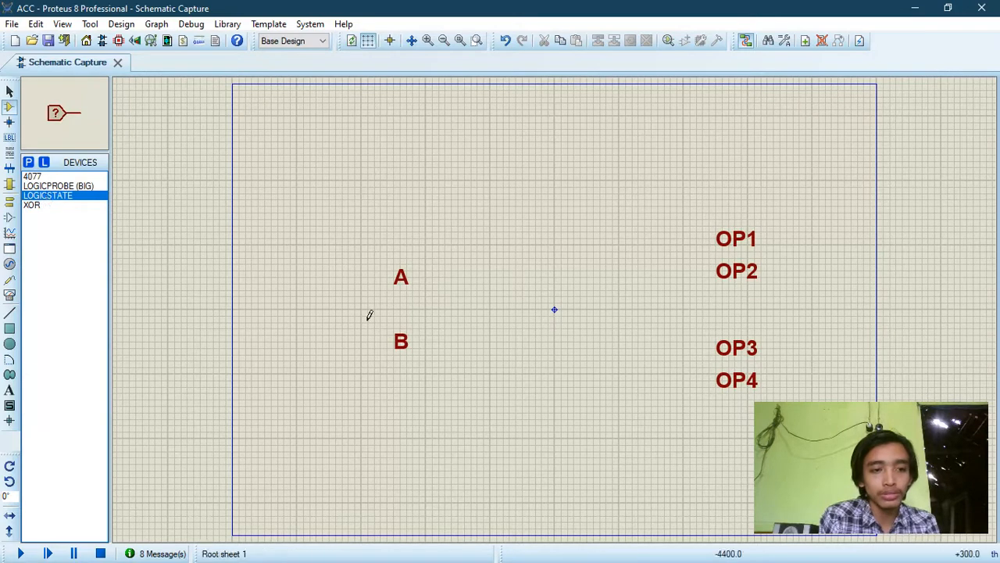
pyautogui.click(422, 290)
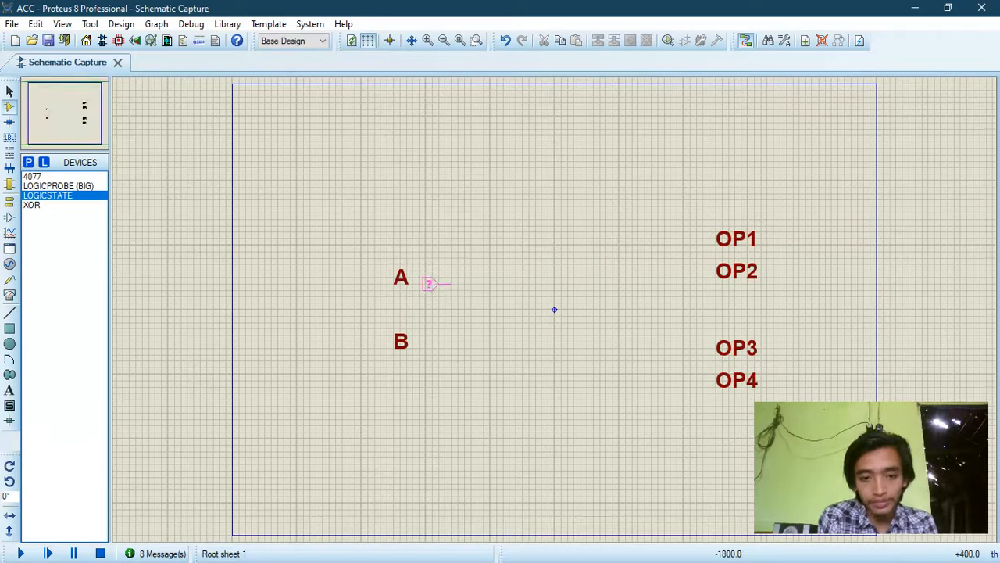
pyautogui.click(429, 277)
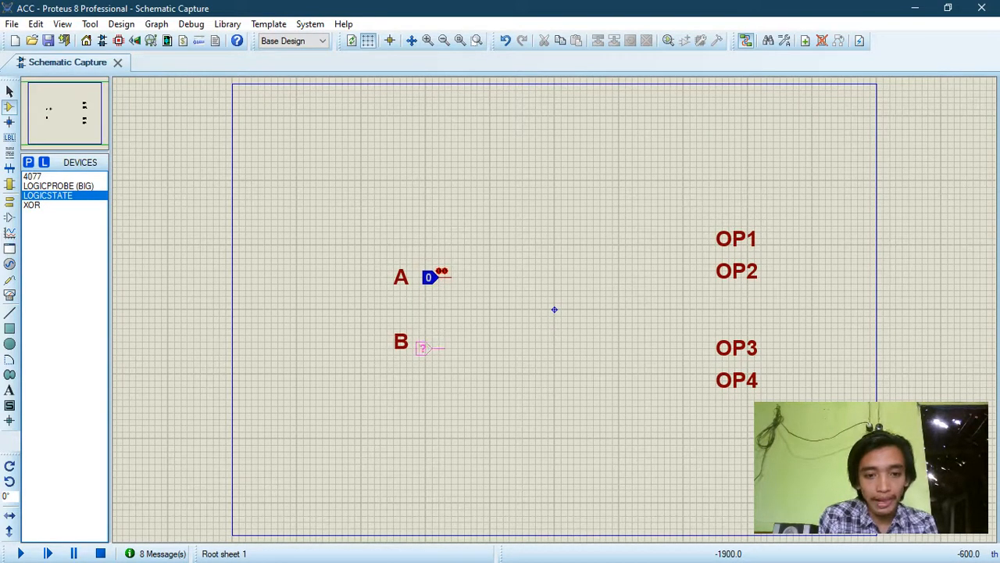
pyautogui.click(429, 342)
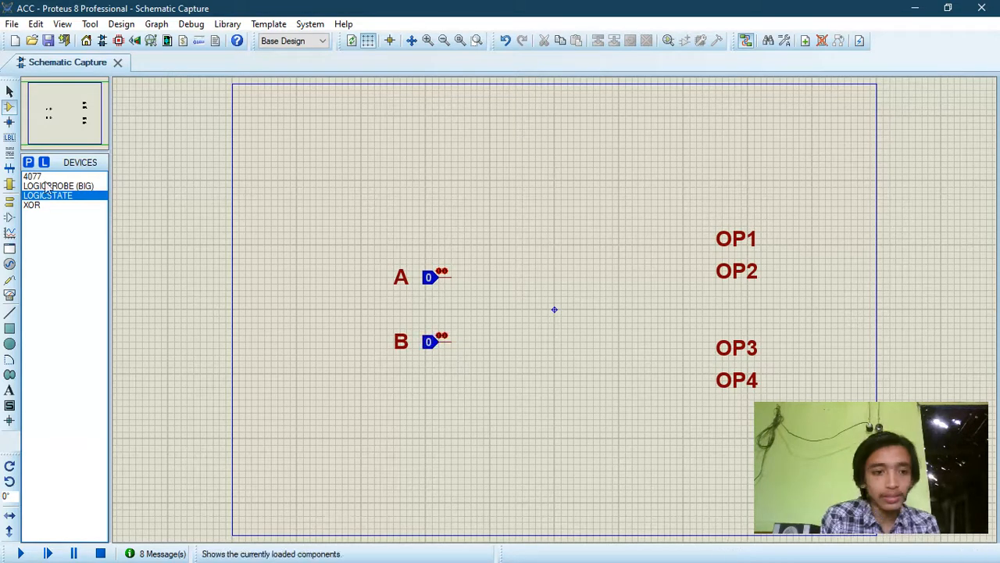
# Step: Place four LOGICPROBE (BIG) indicators, one beside each of the labels OP1, OP2, OP3 and OP4
pyautogui.click(58, 186)
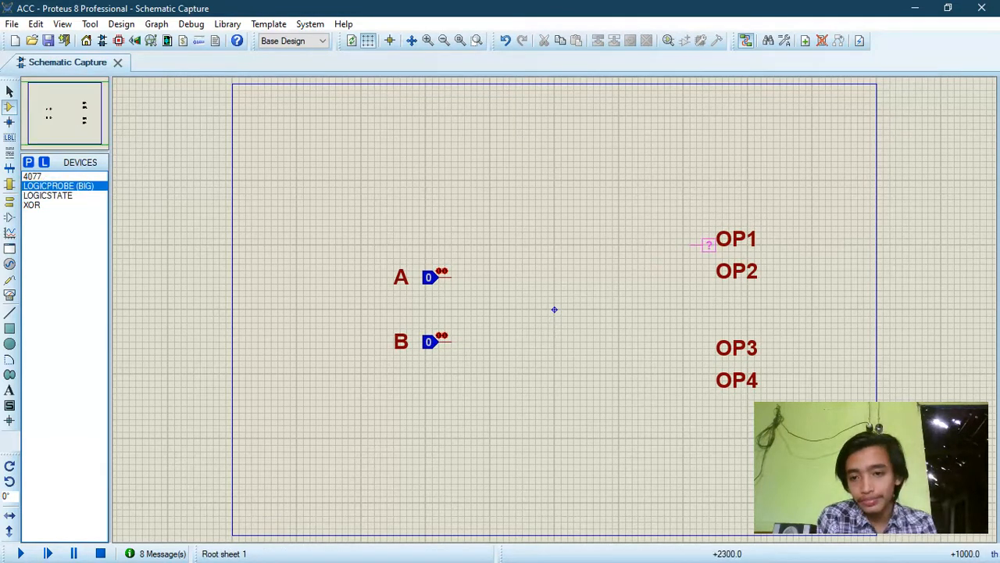
pyautogui.click(702, 239)
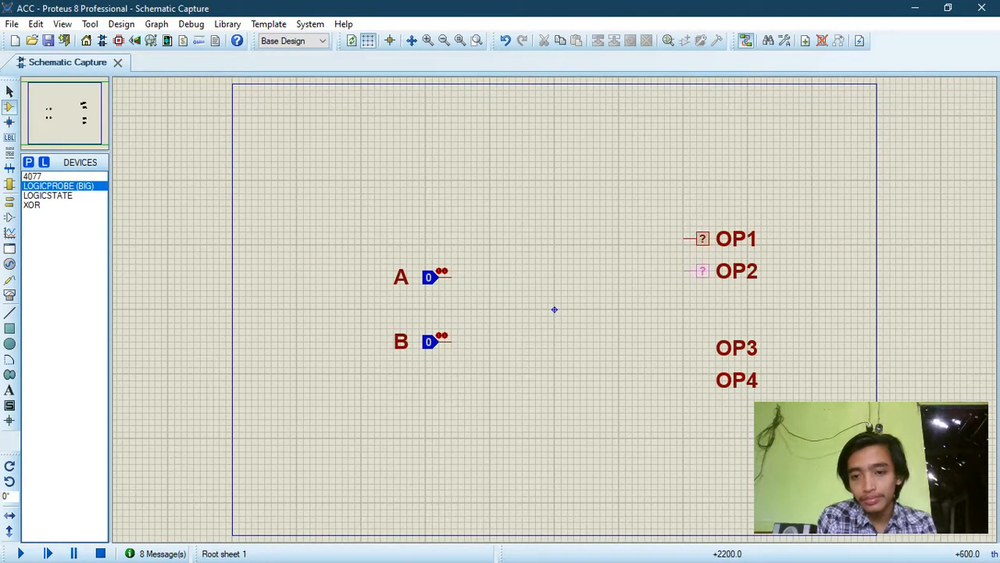
pyautogui.click(702, 271)
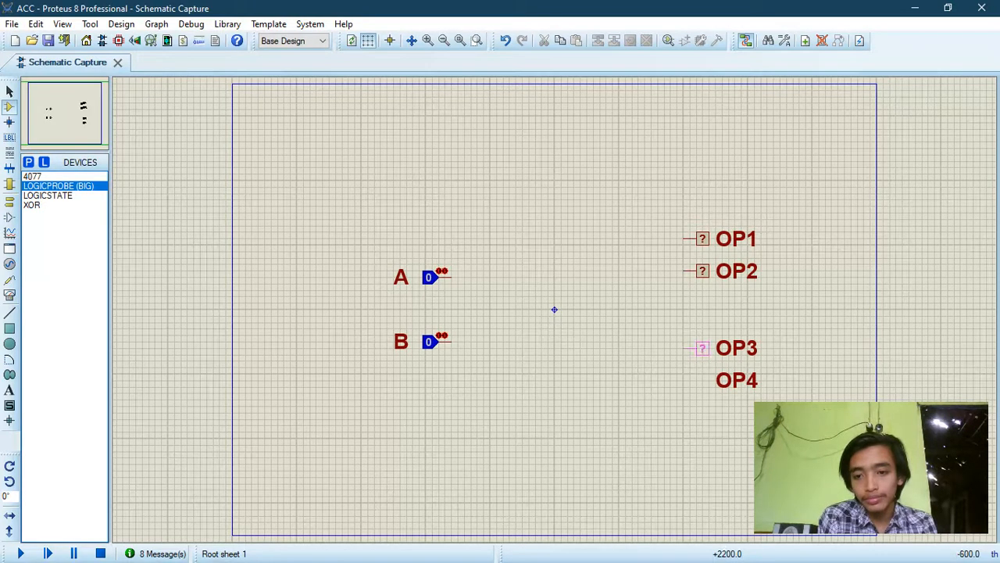
pyautogui.click(702, 349)
pyautogui.click(701, 380)
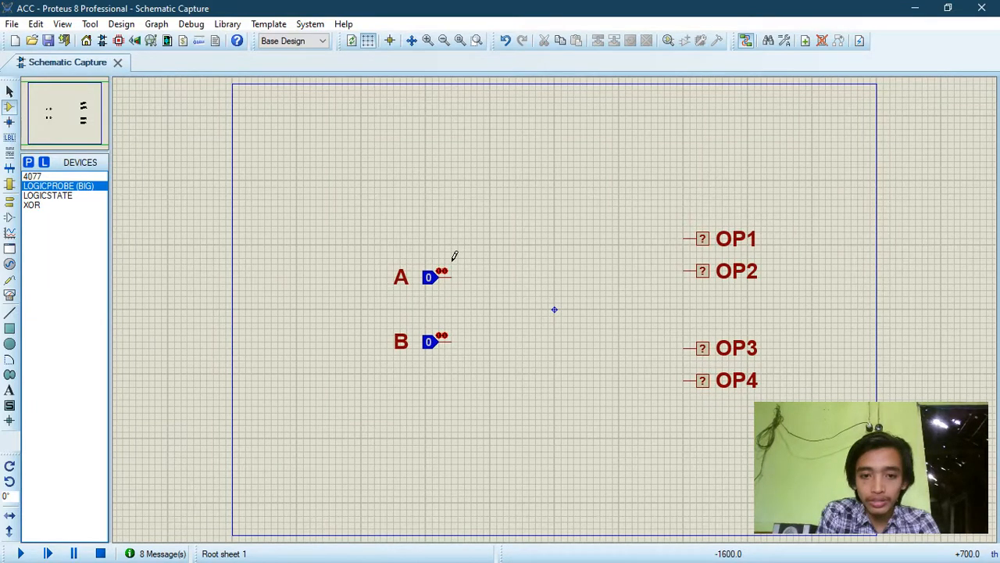
# Step: Place two 4077 XNOR gates just after the logic inputs, one level with A and one level with B
pyautogui.click(46, 177)
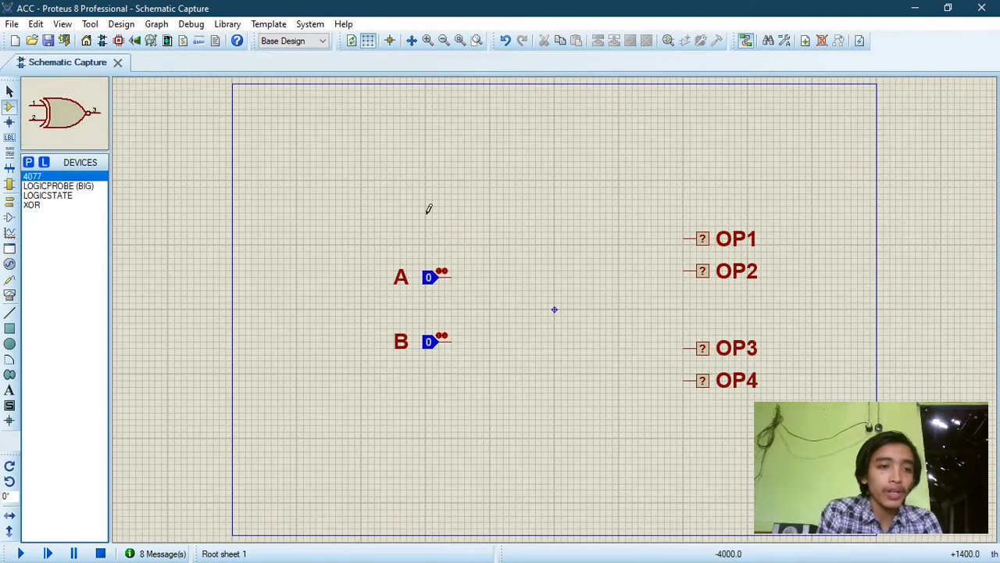
pyautogui.click(501, 266)
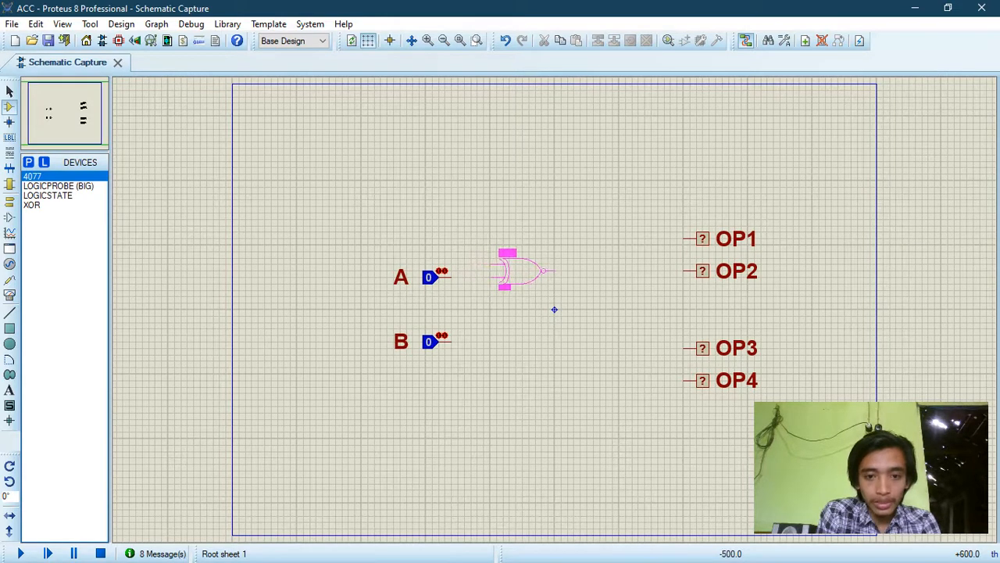
pyautogui.click(522, 280)
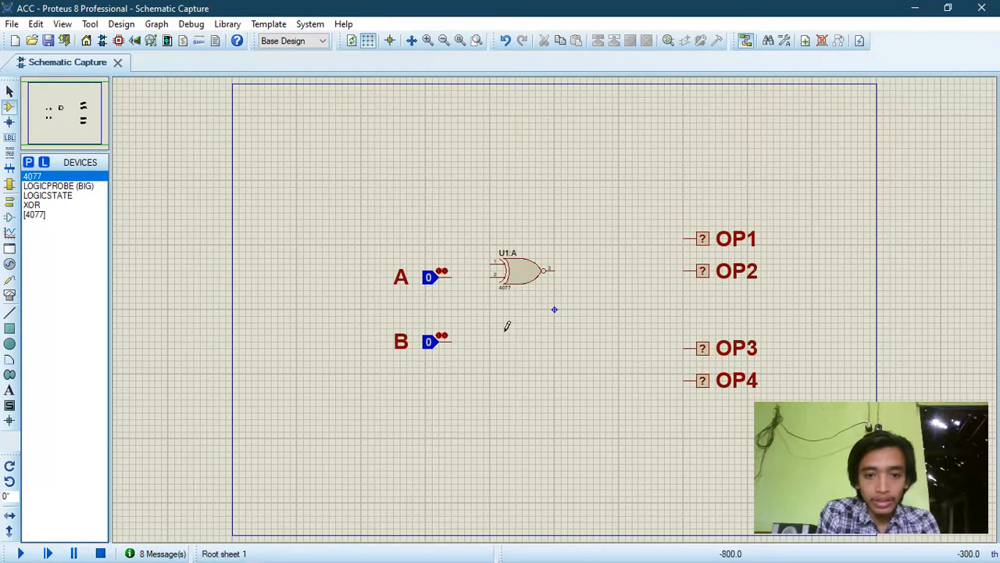
pyautogui.click(507, 329)
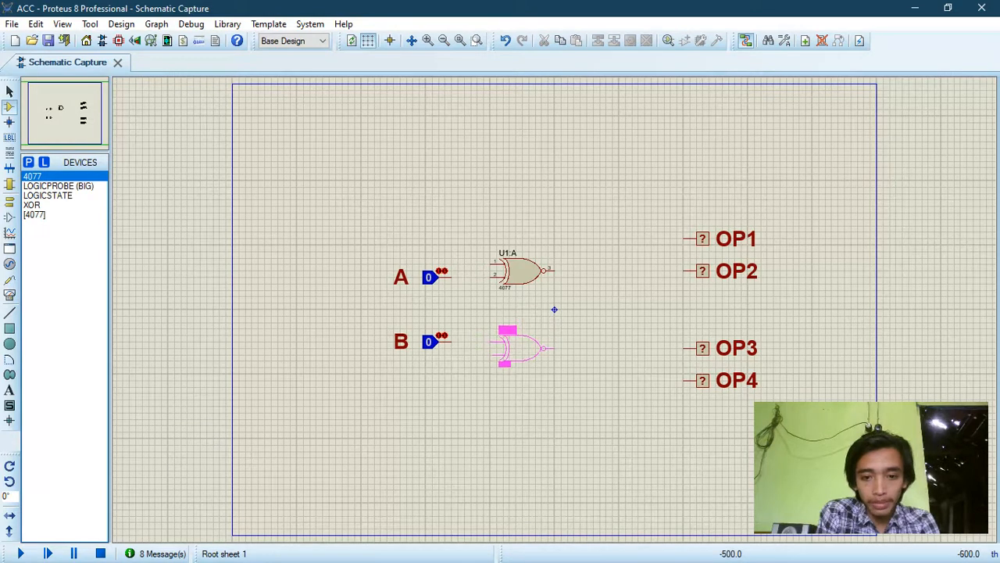
pyautogui.click(522, 346)
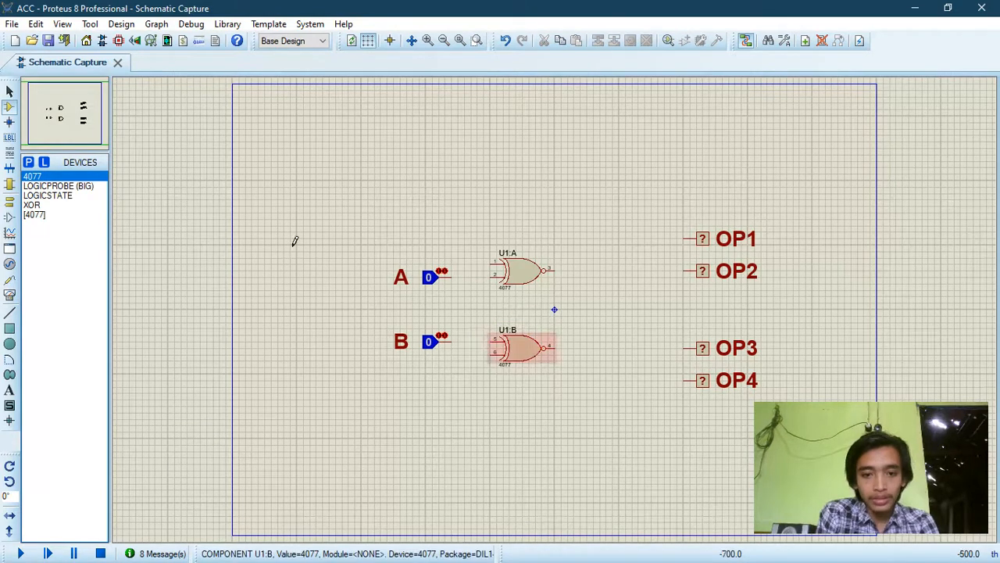
# Step: Place four XOR gates in a column after the two XNOR gates, two around the upper one and two around the lower one
pyautogui.click(43, 208)
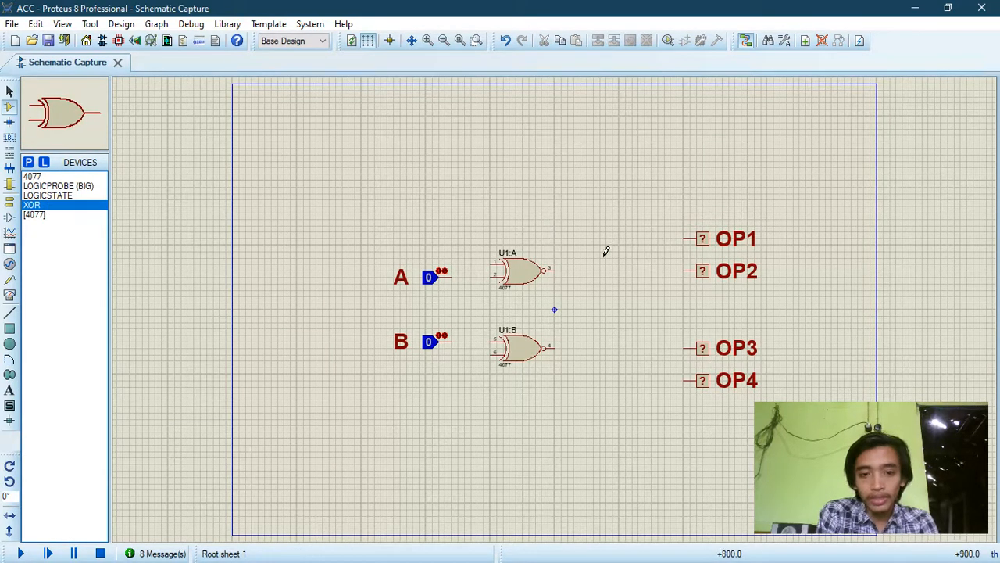
pyautogui.click(583, 262)
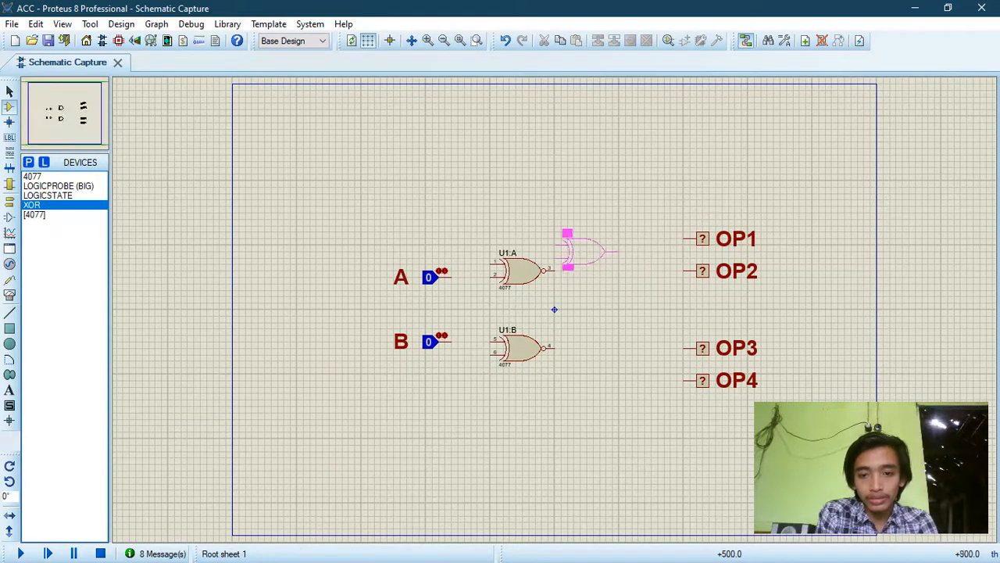
pyautogui.click(588, 280)
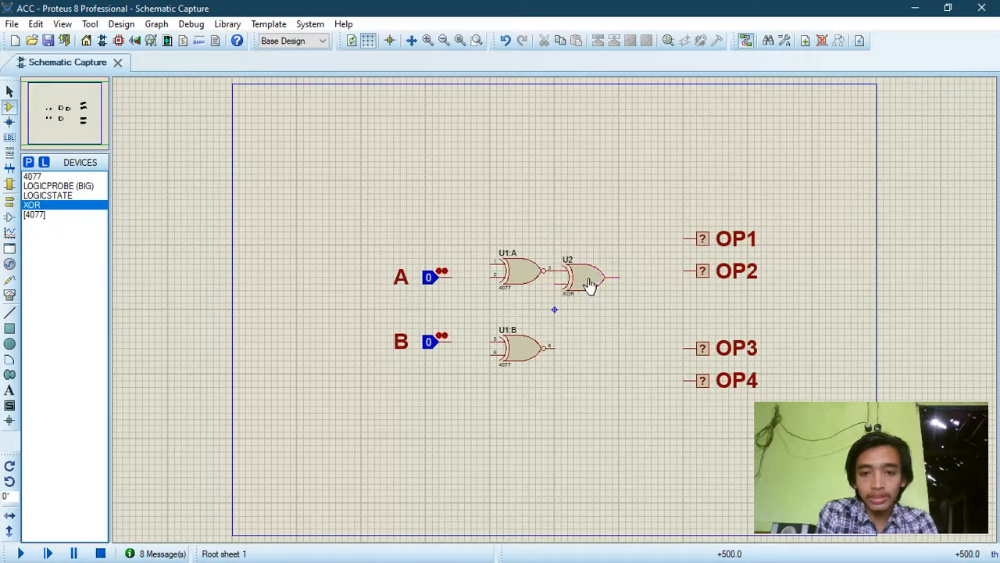
pyautogui.click(587, 239)
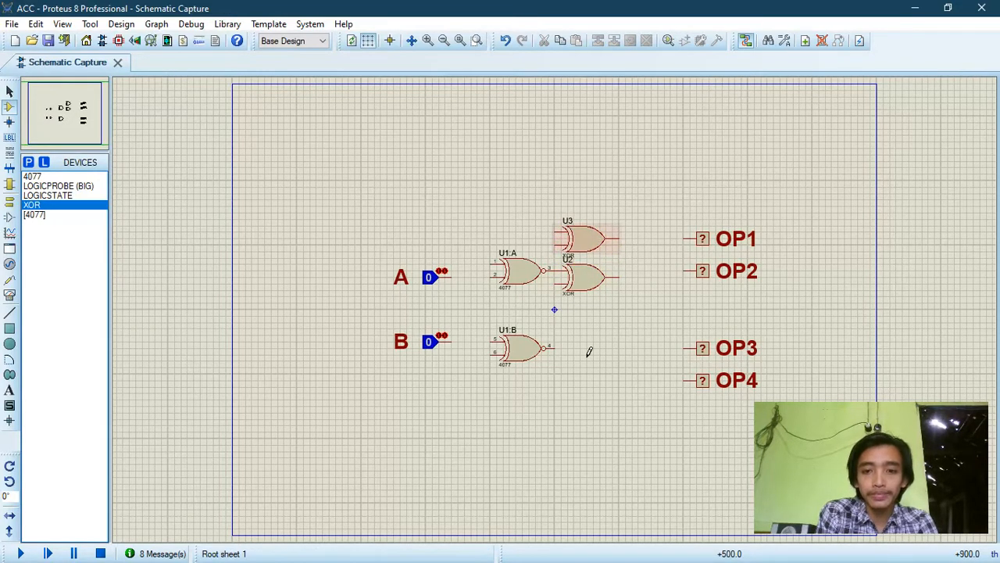
pyautogui.click(586, 346)
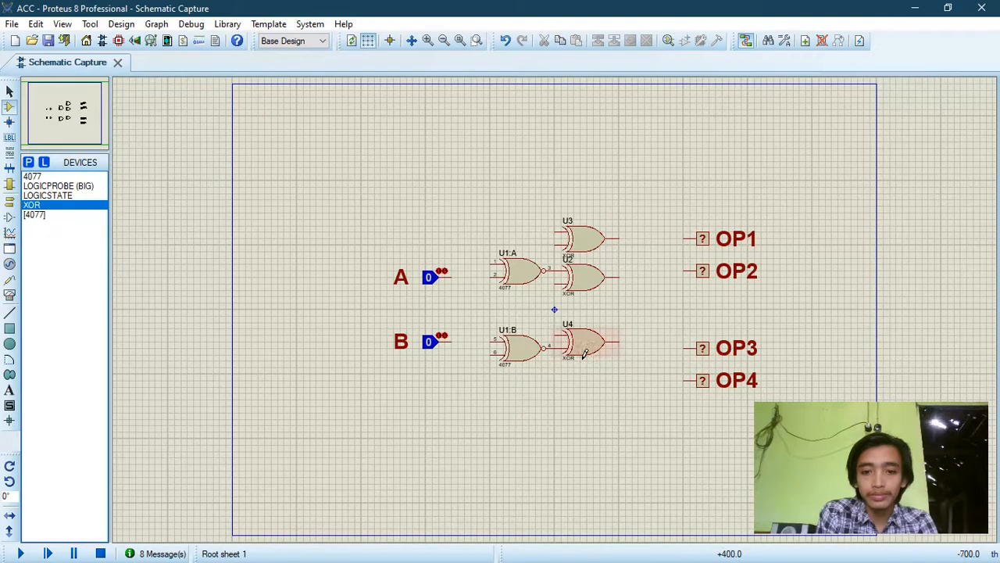
pyautogui.click(586, 382)
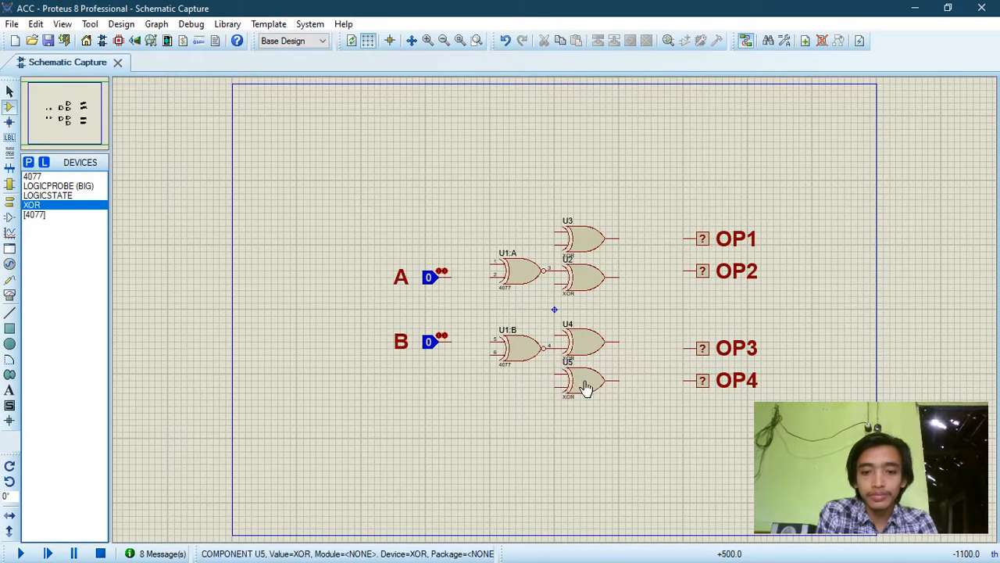
# Step: Place two more 4077 XNOR gates after the XOR column, with outputs level with the OP2 and OP3 probes
pyautogui.click(50, 177)
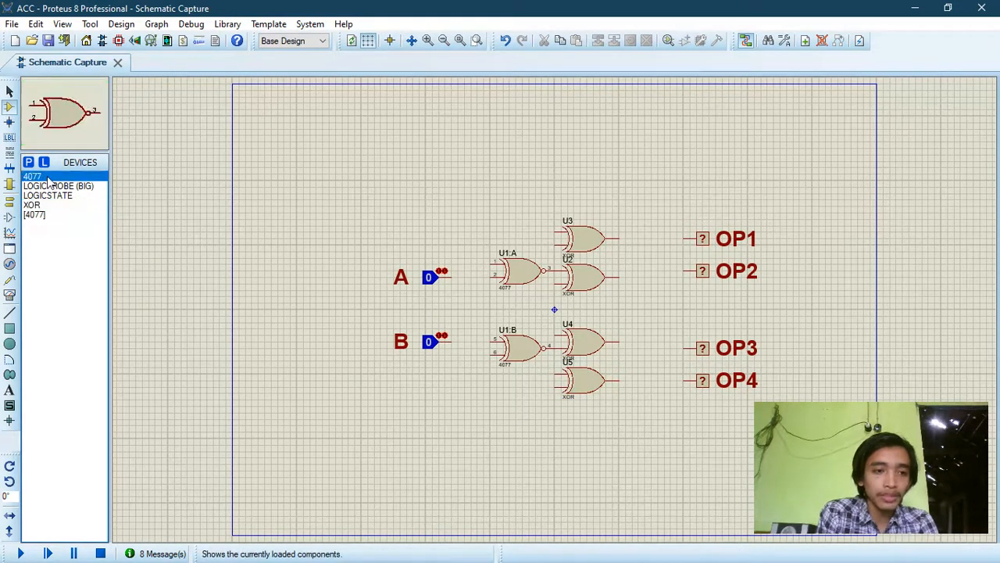
pyautogui.click(644, 262)
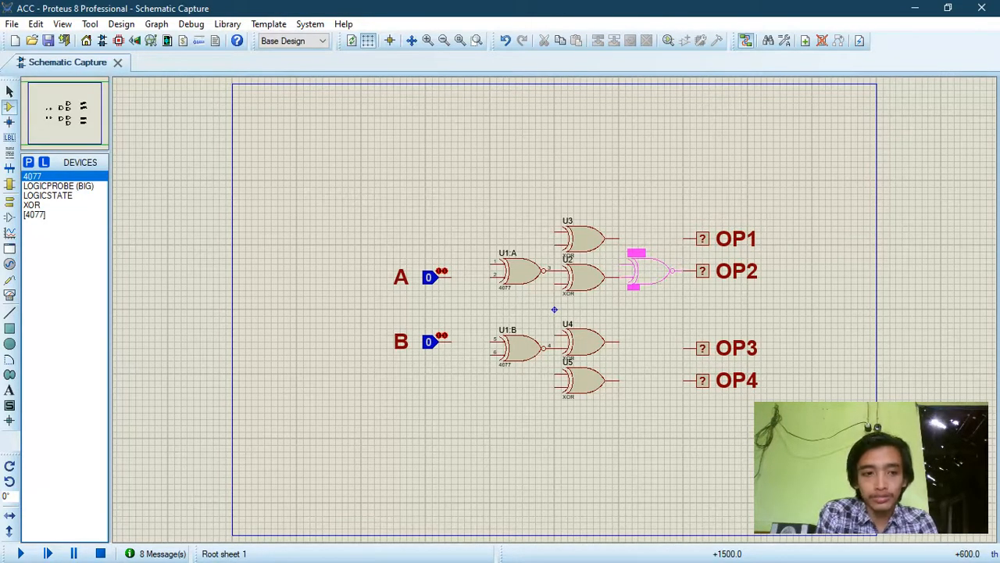
pyautogui.click(645, 270)
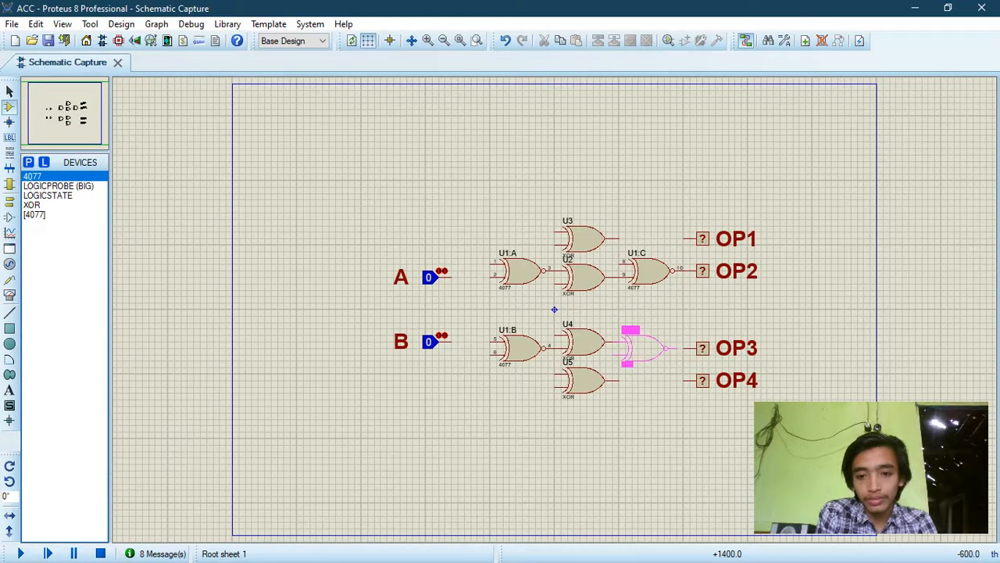
pyautogui.click(645, 348)
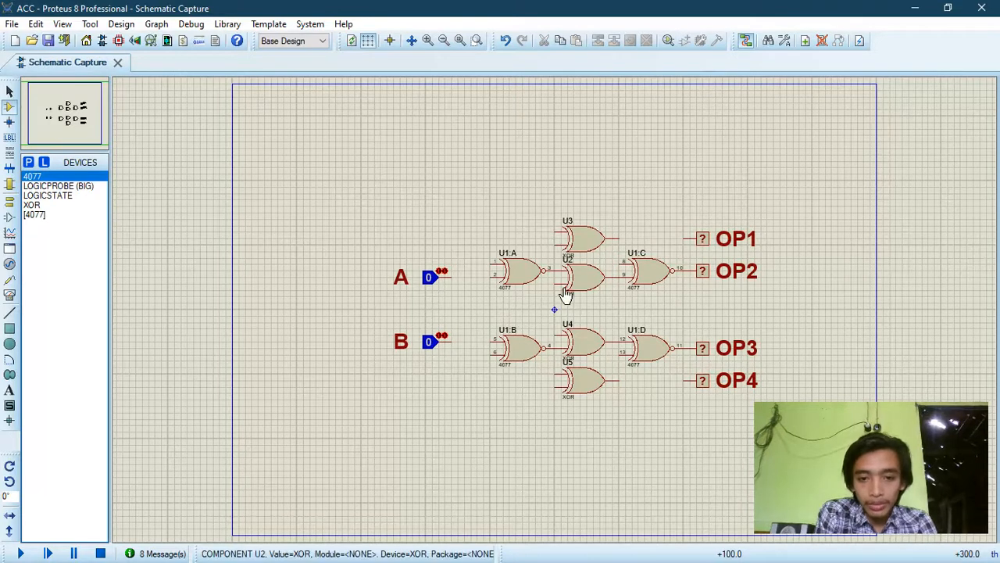
# Step: Wire logic inputs A and B to both first-column XNOR gates, so each gate receives A and B
pyautogui.click(455, 272)
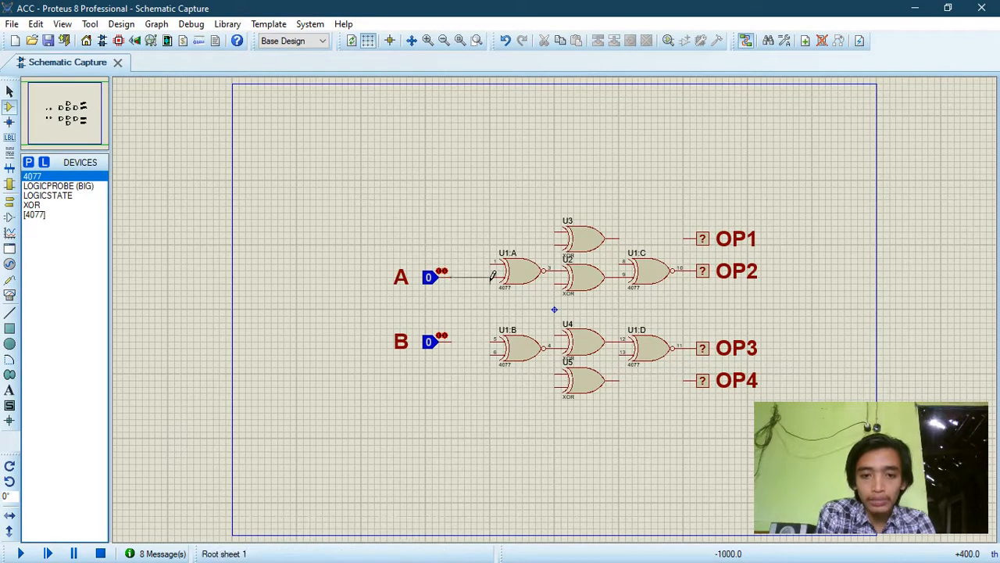
pyautogui.click(494, 272)
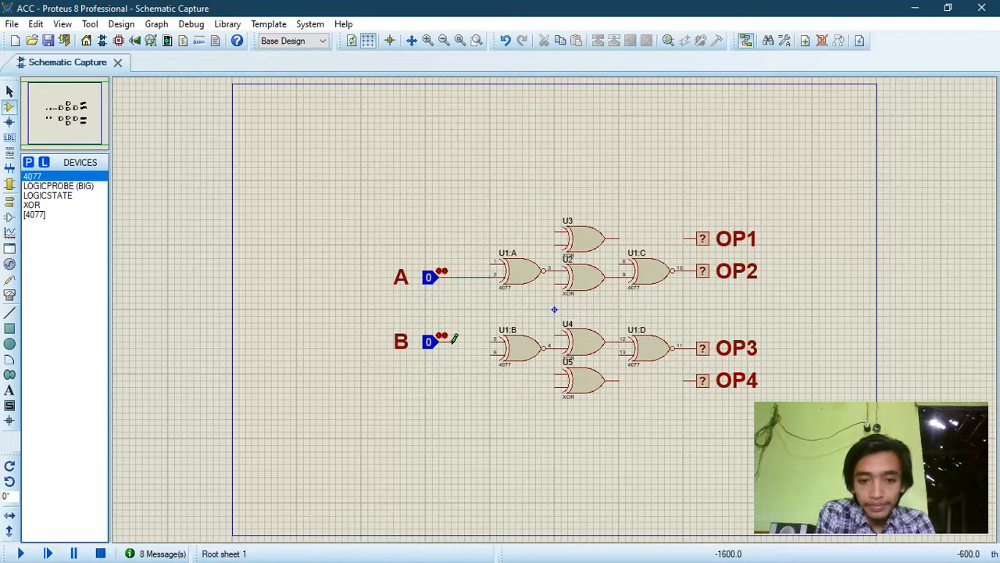
pyautogui.click(453, 336)
pyautogui.click(493, 341)
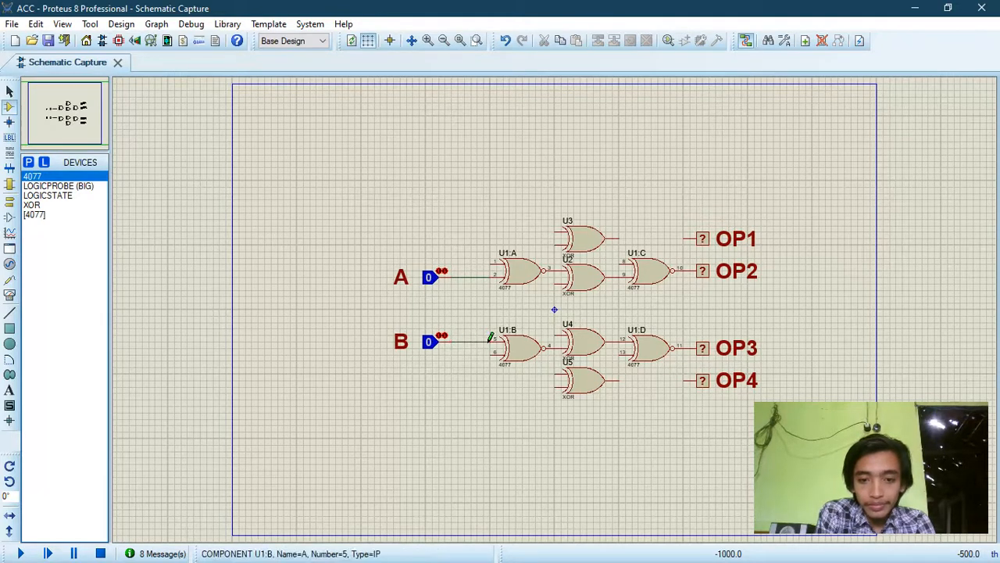
pyautogui.click(464, 277)
pyautogui.click(493, 352)
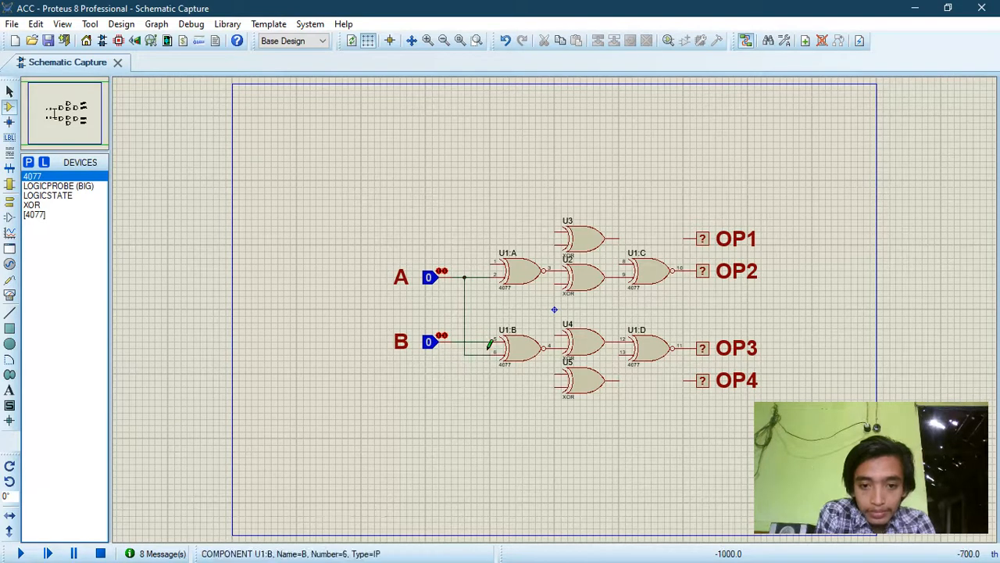
pyautogui.click(477, 342)
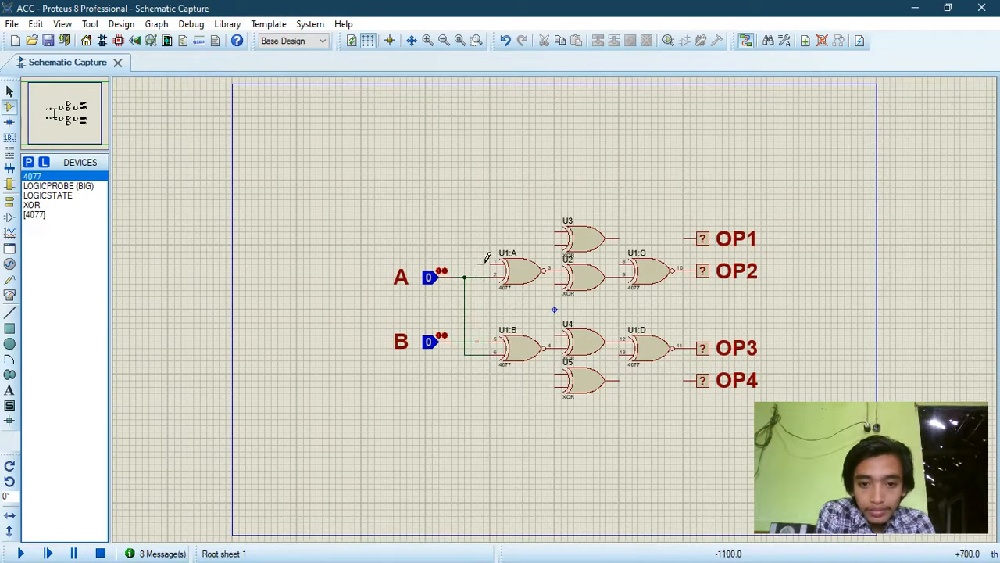
pyautogui.click(491, 264)
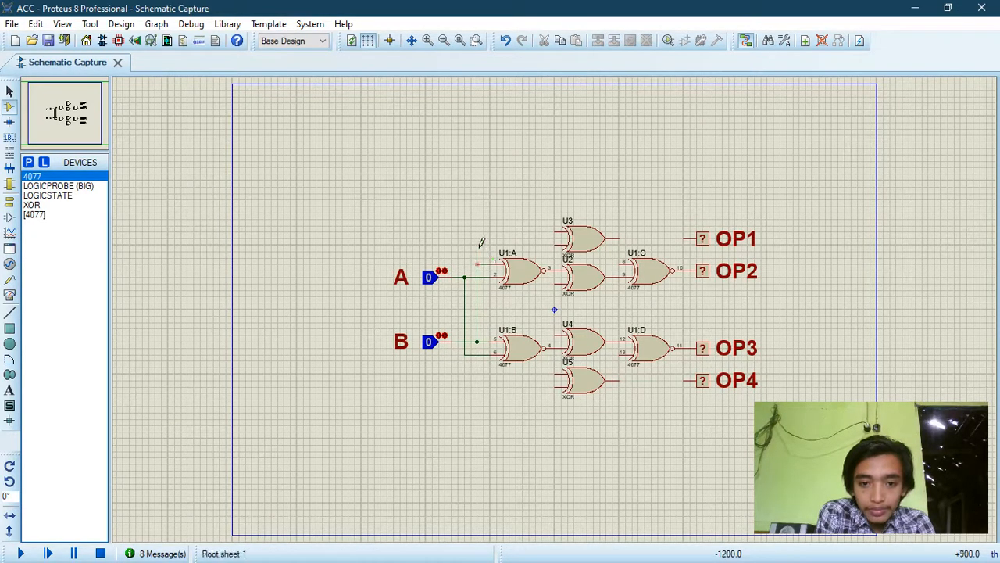
# Step: Branch the B line to the top XOR gate's upper input and the A line to the bottom XOR gate's lower input
pyautogui.click(476, 265)
pyautogui.click(556, 238)
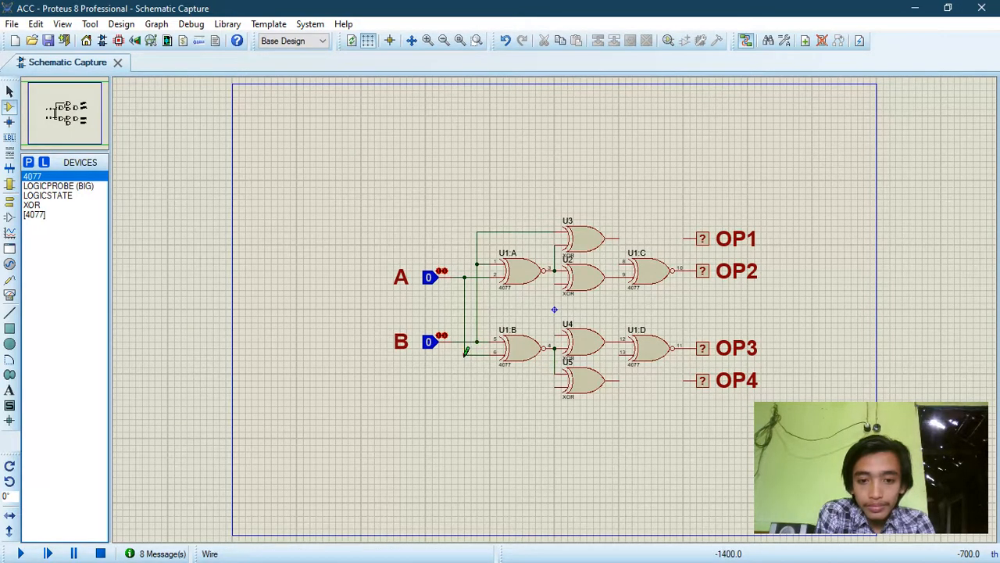
pyautogui.click(464, 355)
pyautogui.click(555, 386)
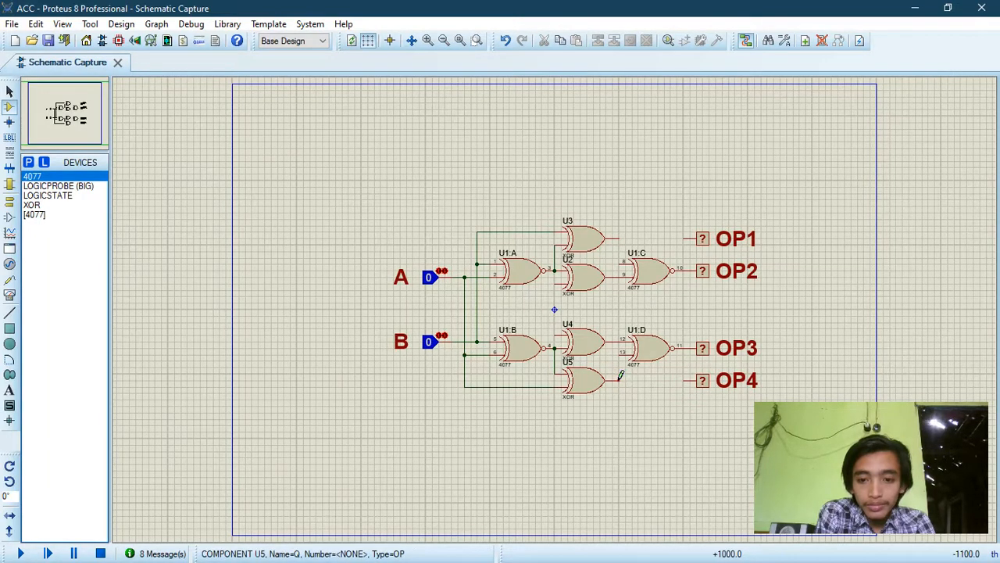
# Step: Wire the bottom XOR gate's output to the OP4 probe and branch it to the lower input of the OP3 XNOR gate
pyautogui.click(618, 381)
pyautogui.click(684, 381)
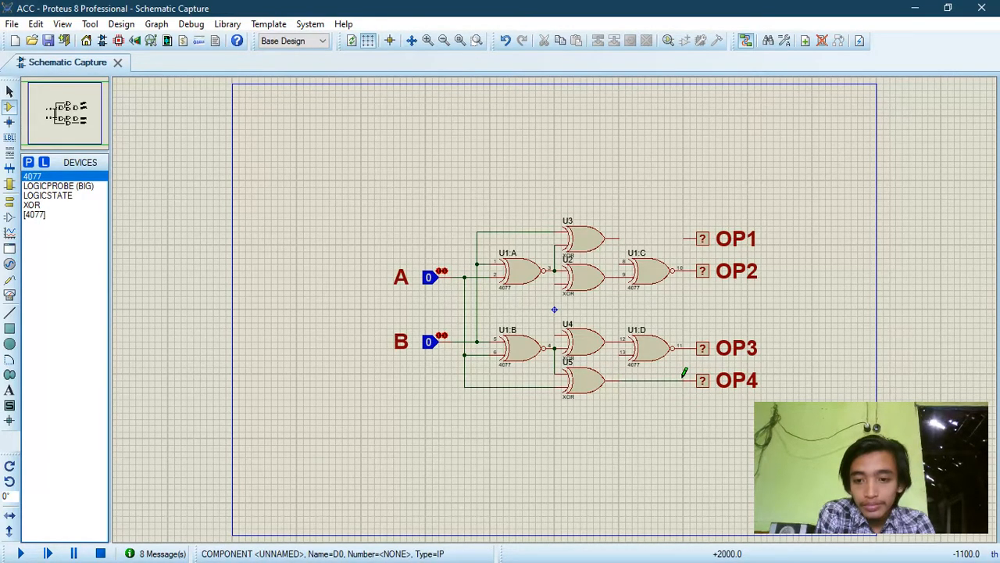
pyautogui.click(619, 380)
pyautogui.click(620, 353)
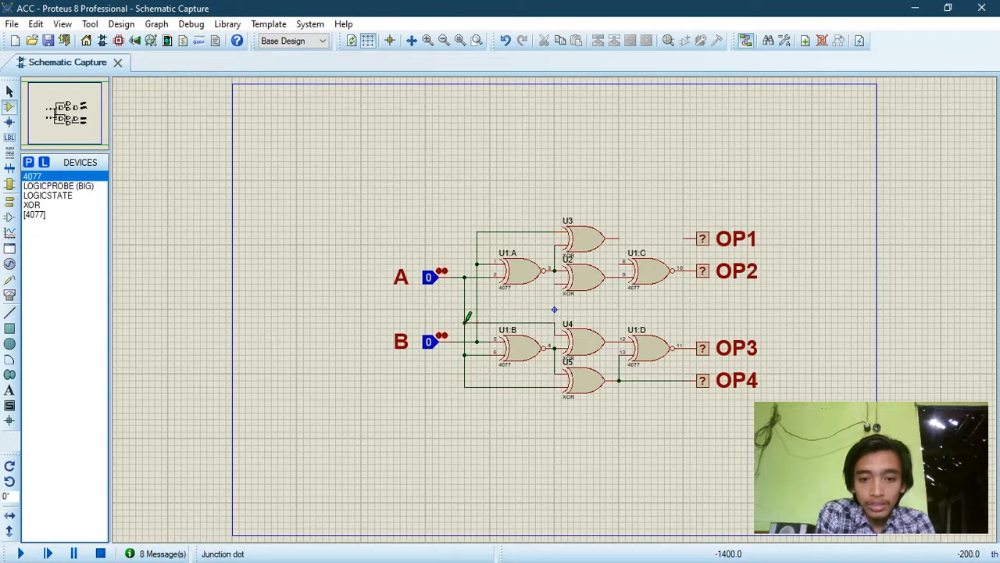
# Step: Connect the second XOR gate's lower input to the B line and the top XOR gate's output to the OP1 probe
pyautogui.click(548, 294)
pyautogui.click(476, 295)
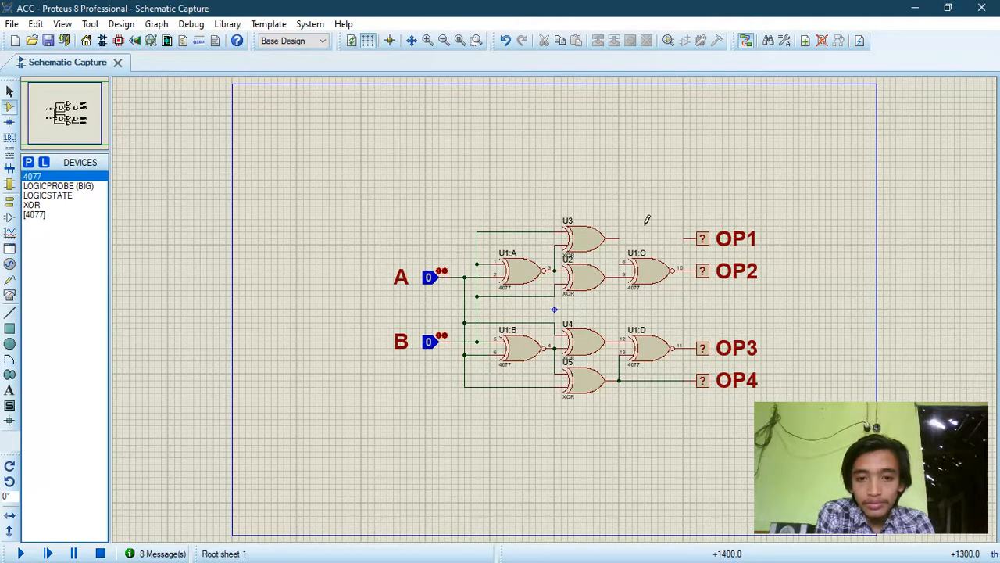
pyautogui.click(624, 236)
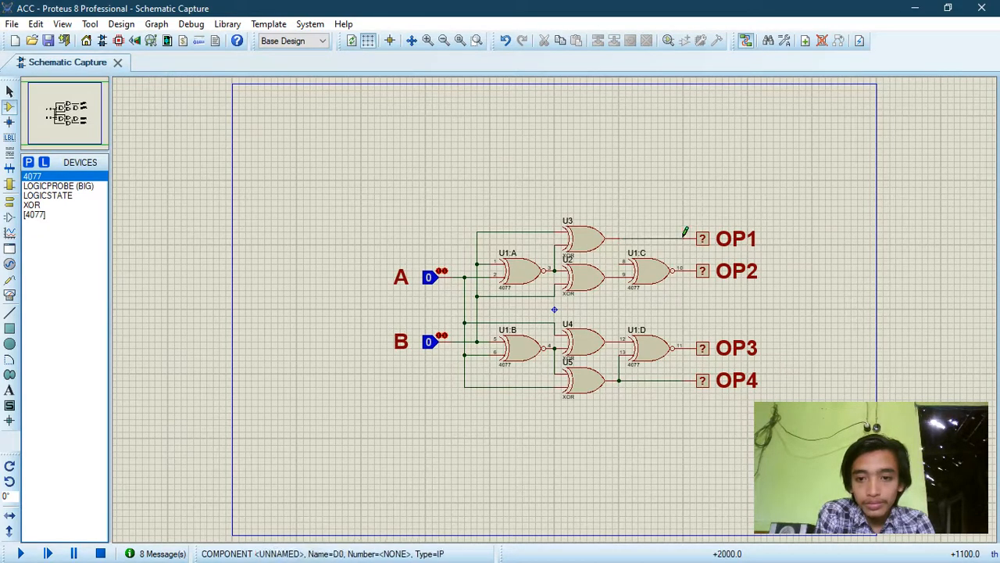
pyautogui.click(684, 238)
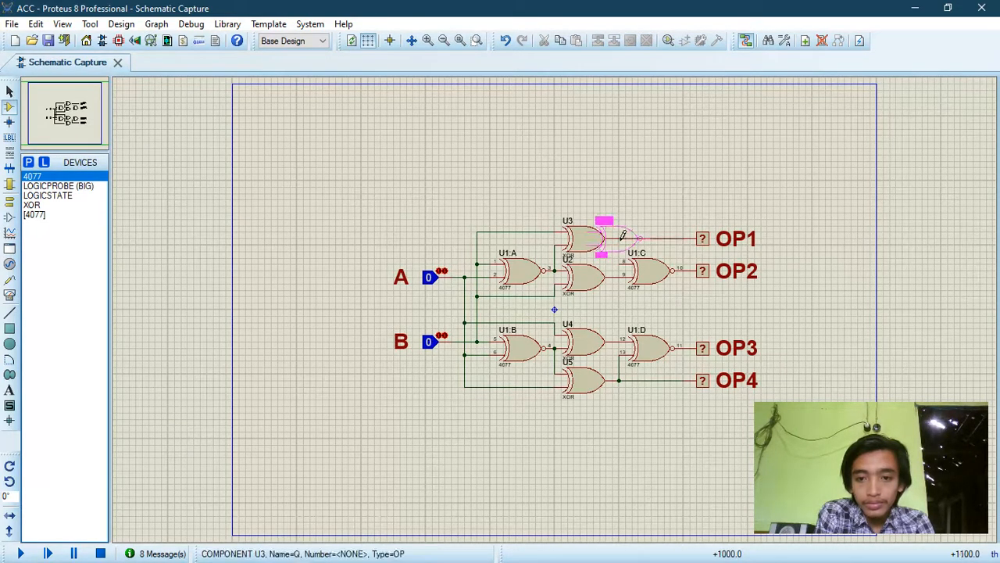
pyautogui.click(623, 236)
pyautogui.click(520, 302)
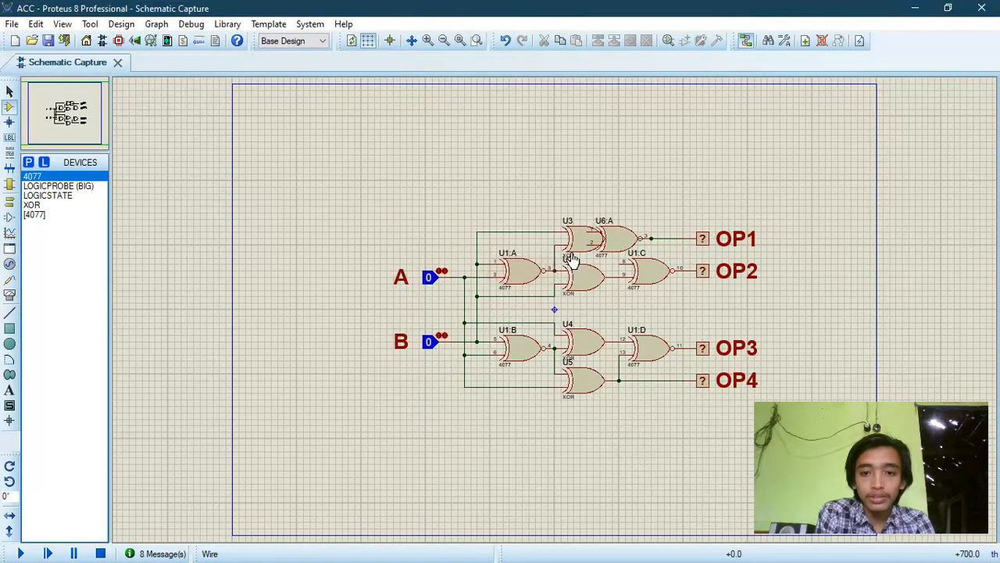
pyautogui.click(615, 244)
pyautogui.press('Delete')
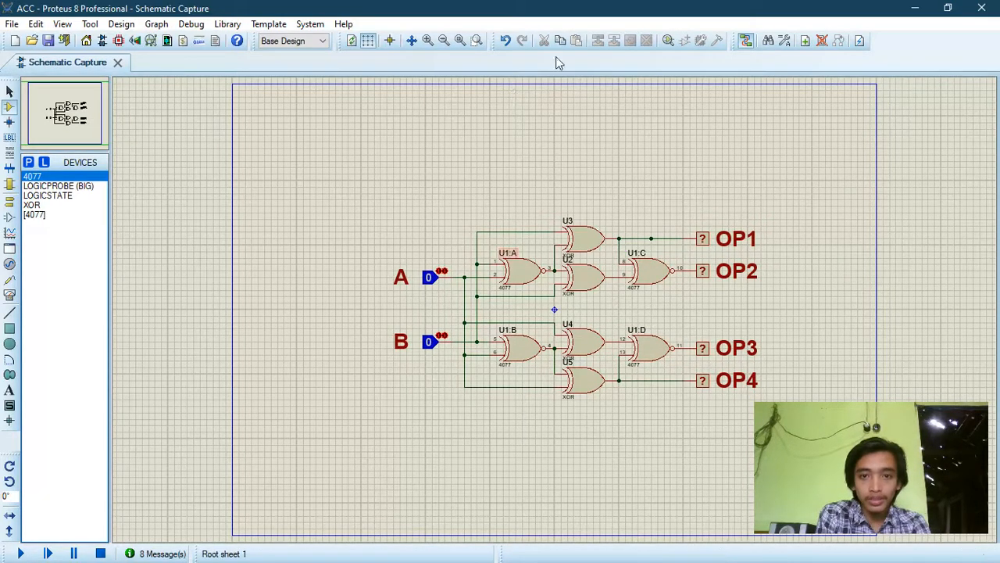
# Step: Start the simulation of the wired circuit with all four outputs in view
pyautogui.click(429, 40)
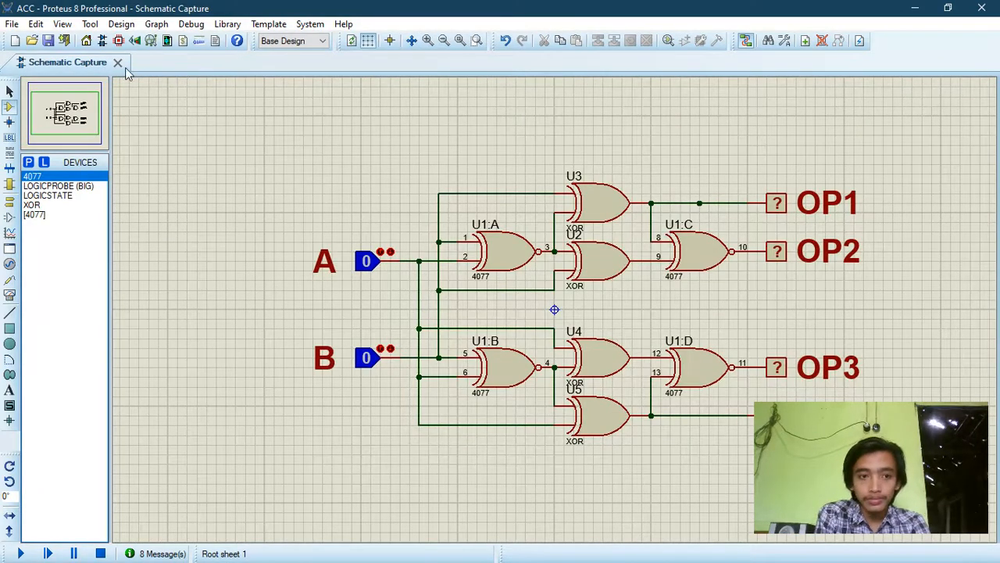
pyautogui.click(84, 104)
pyautogui.moveTo(85, 104); pyautogui.dragTo(70, 125)
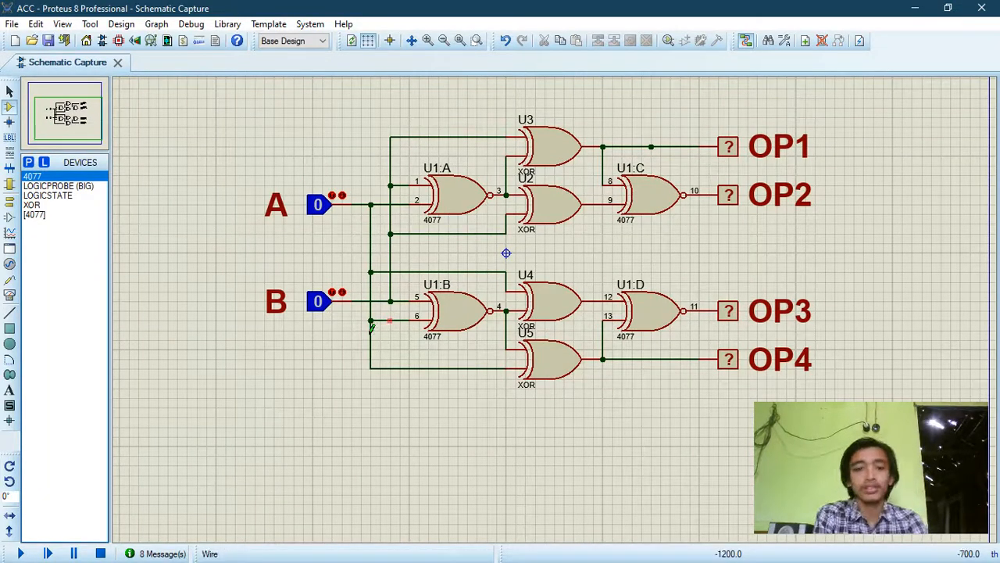
pyautogui.click(19, 553)
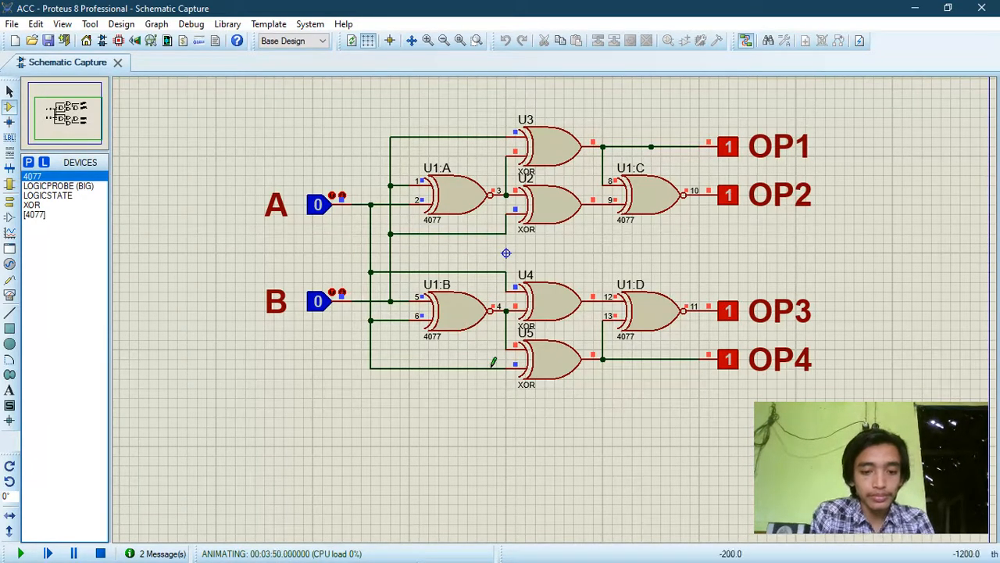
# Step: Arrange the running circuit side by side with the Word truth-table document, ready at the first table row, with the gates enlarged
pyautogui.press('super+Right')
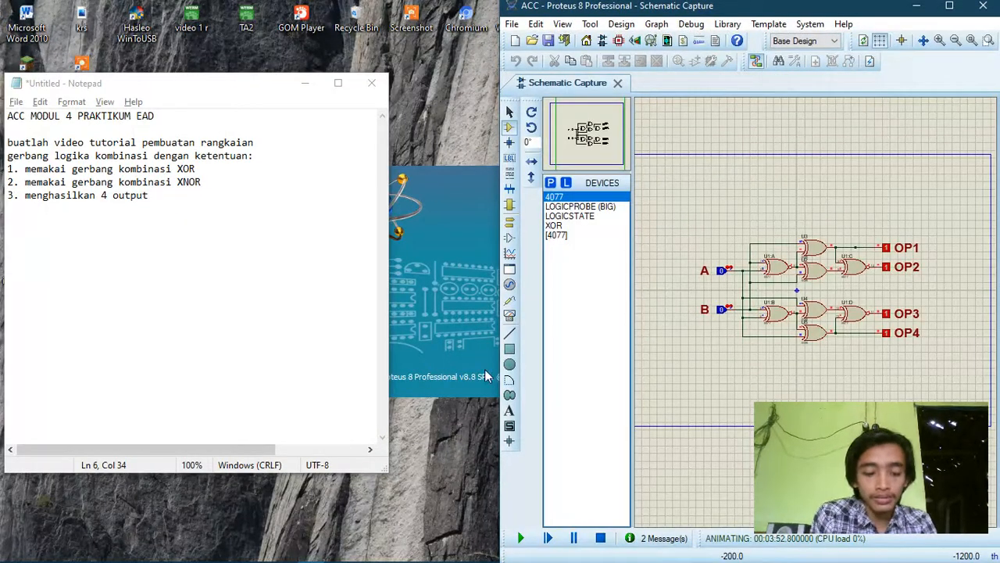
pyautogui.press('super+Right')
pyautogui.press('super+Right')
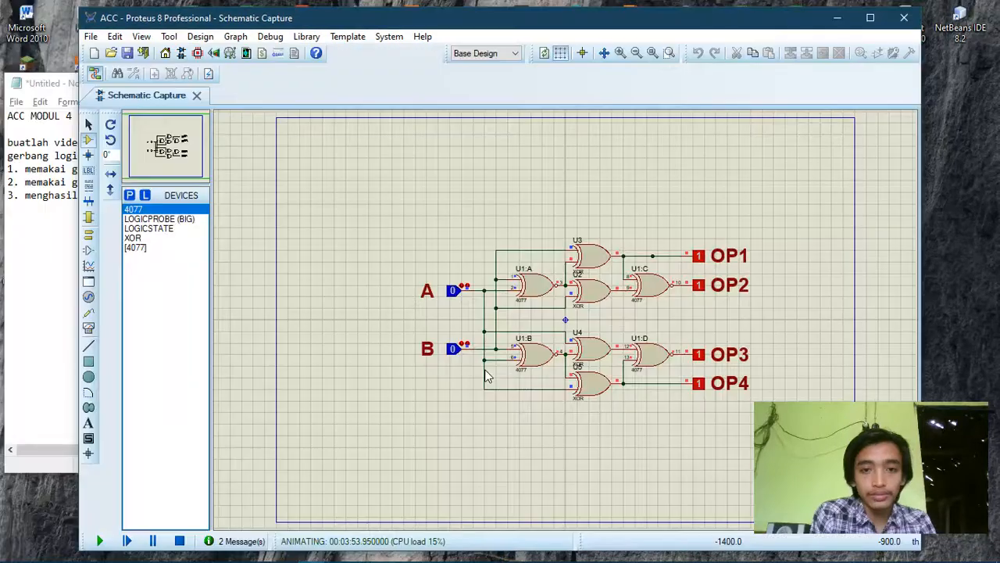
pyautogui.press('super+Right')
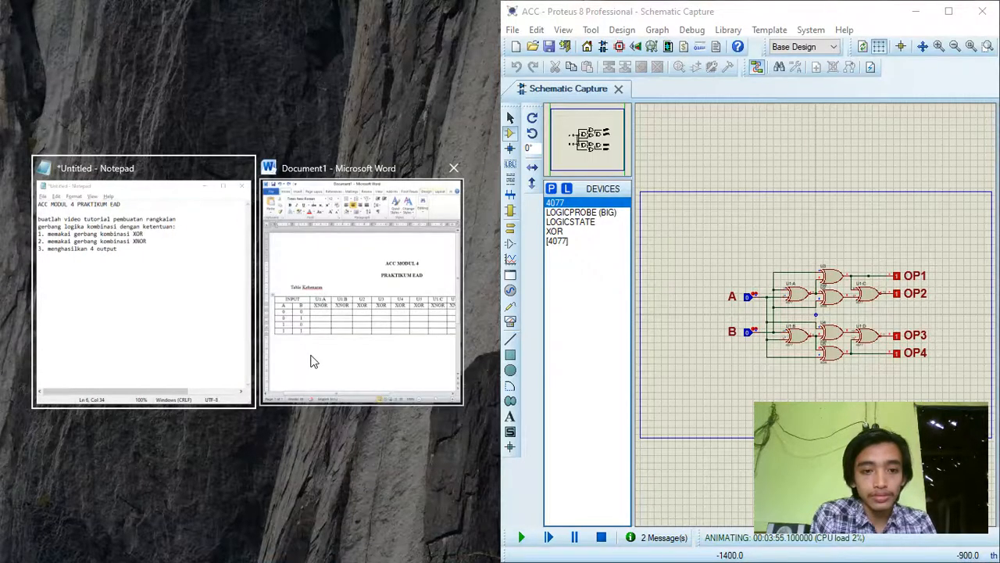
pyautogui.click(311, 361)
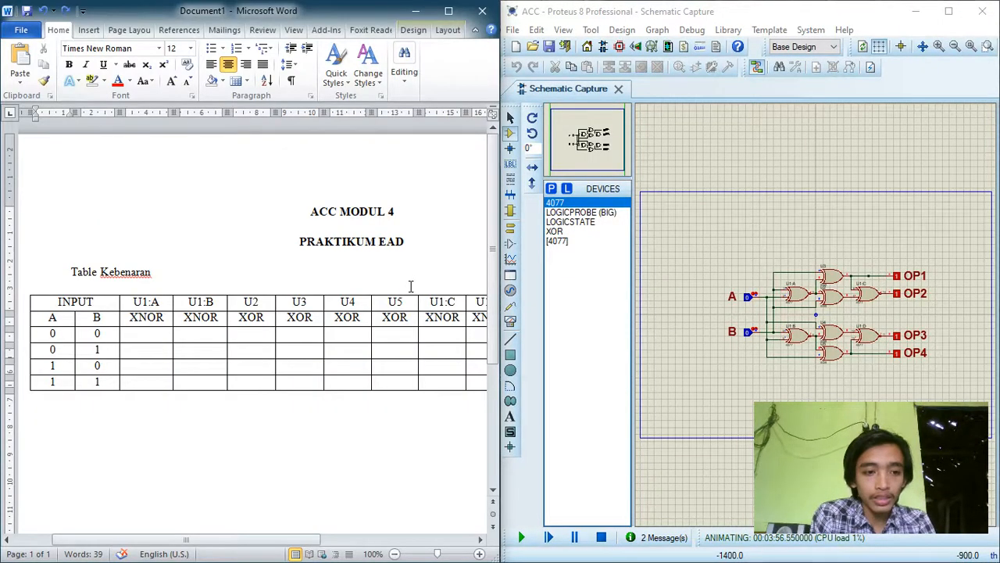
pyautogui.click(50, 334)
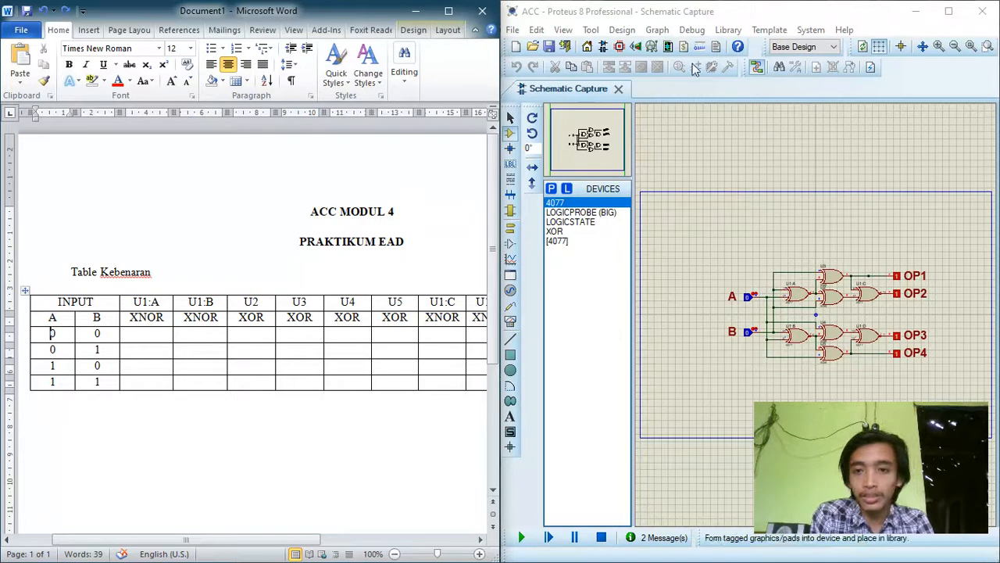
pyautogui.click(938, 46)
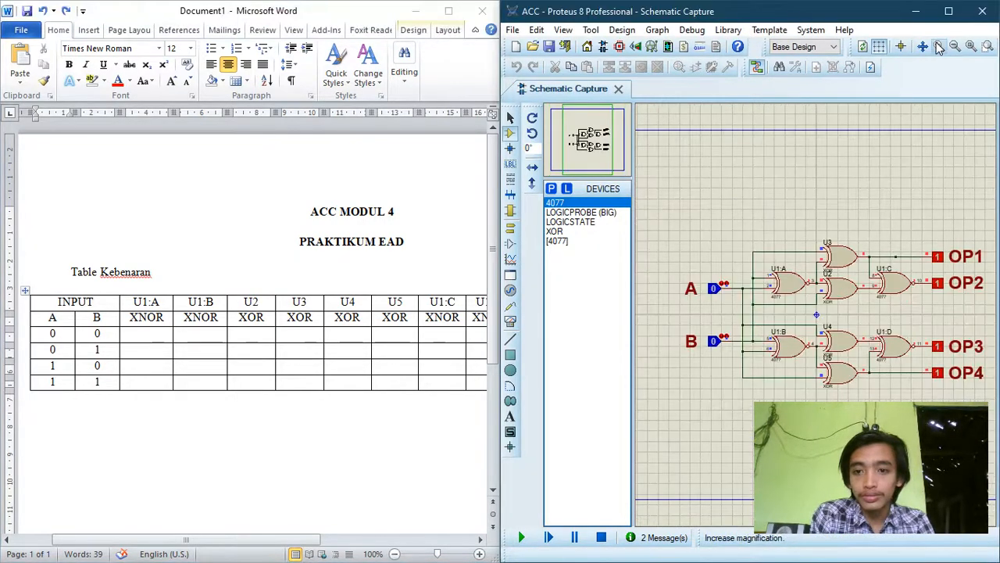
pyautogui.click(939, 46)
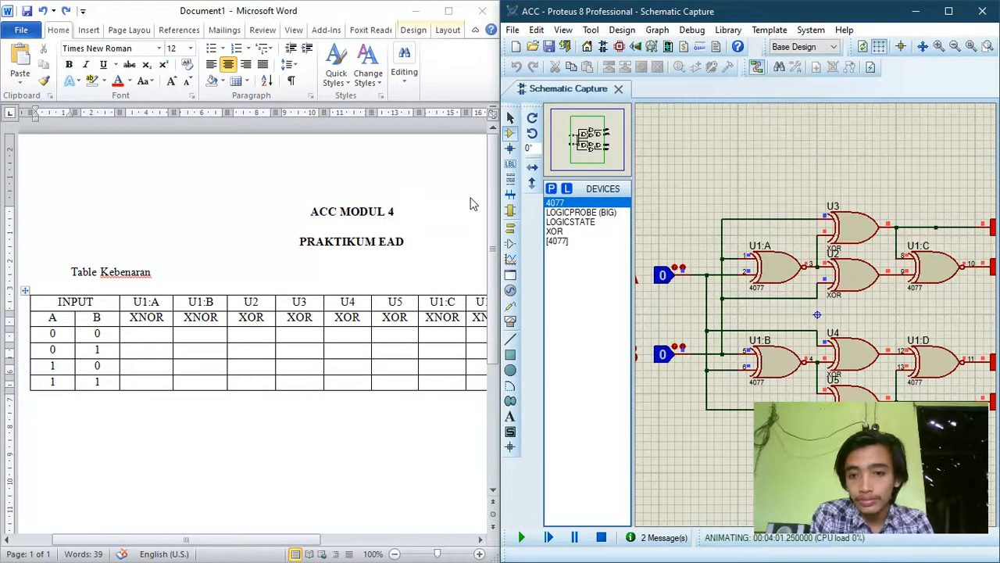
# Step: In the Word truth table's A=0, B=0 row, enter 1 for the U1:A and U1:B XNOR gates
pyautogui.click(594, 144)
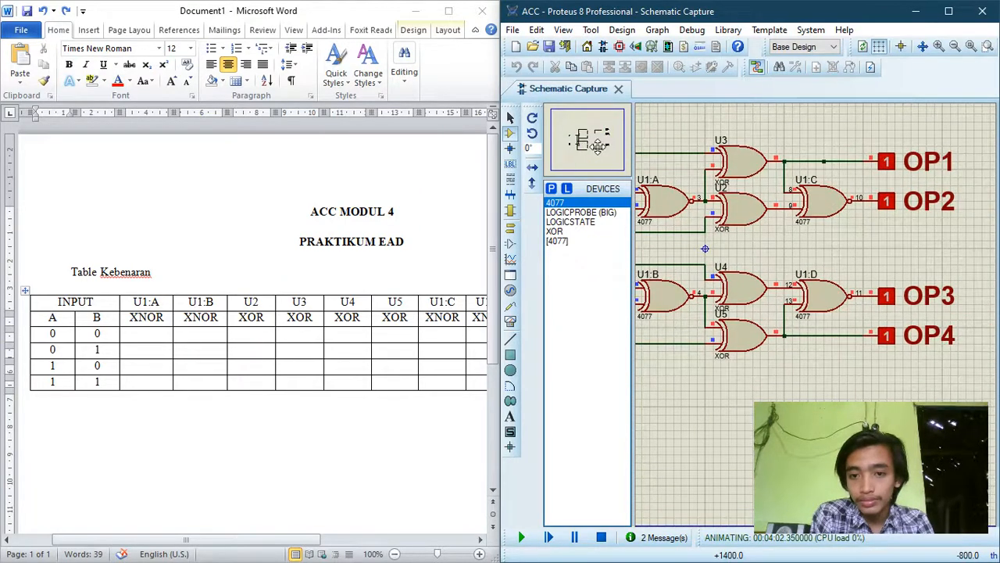
pyautogui.click(588, 145)
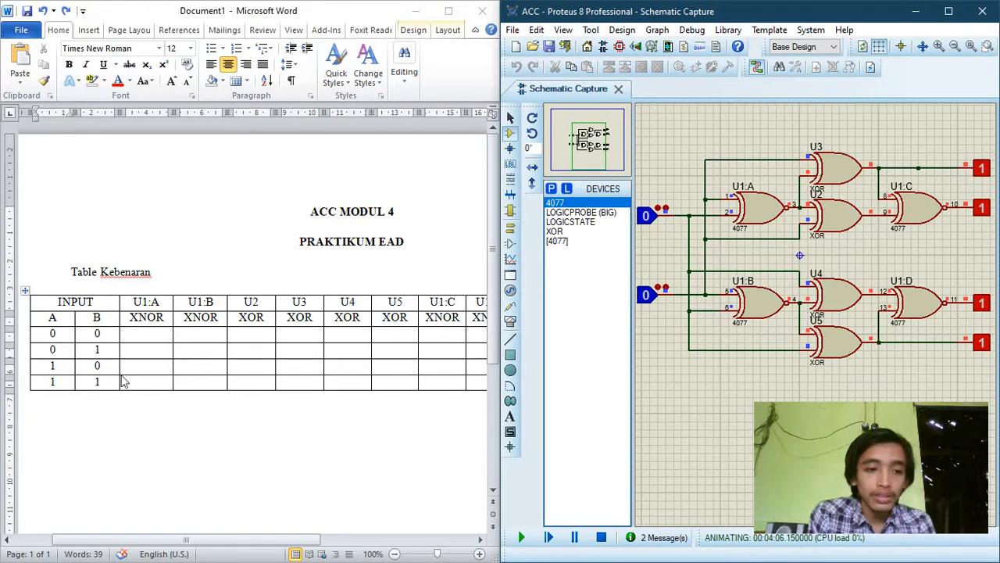
pyautogui.click(145, 335)
pyautogui.click(144, 335)
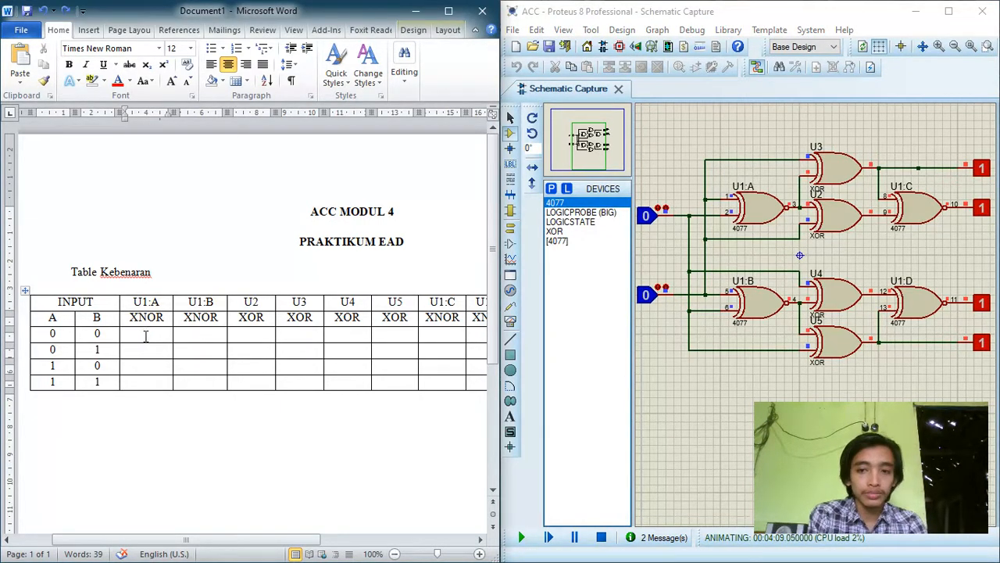
pyautogui.write('1')
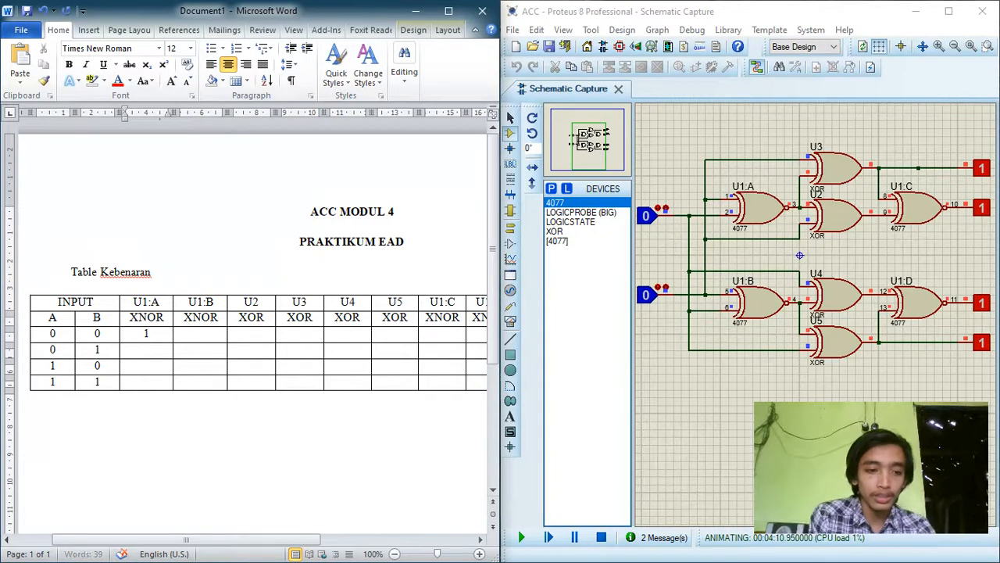
pyautogui.press('Tab')
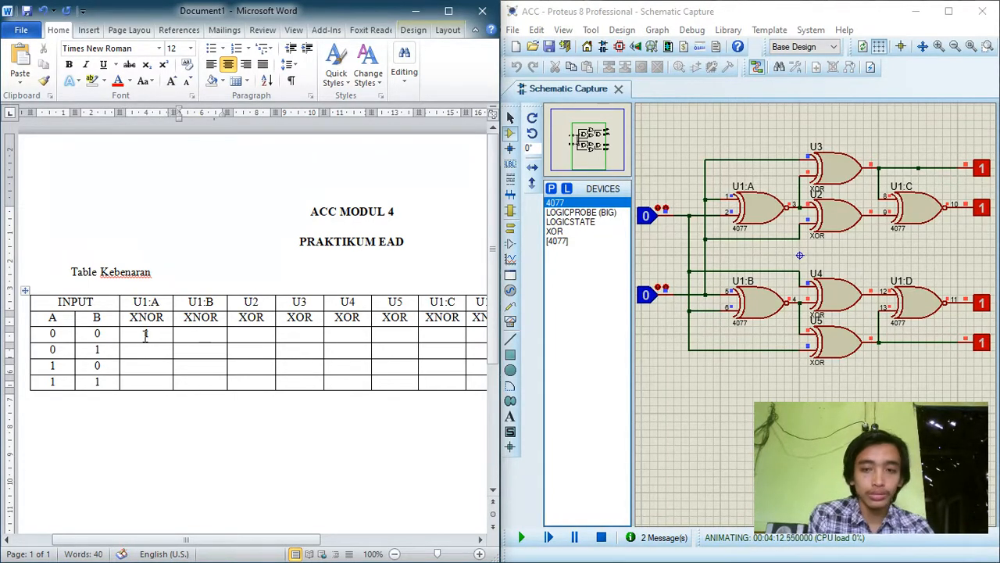
pyautogui.write('1')
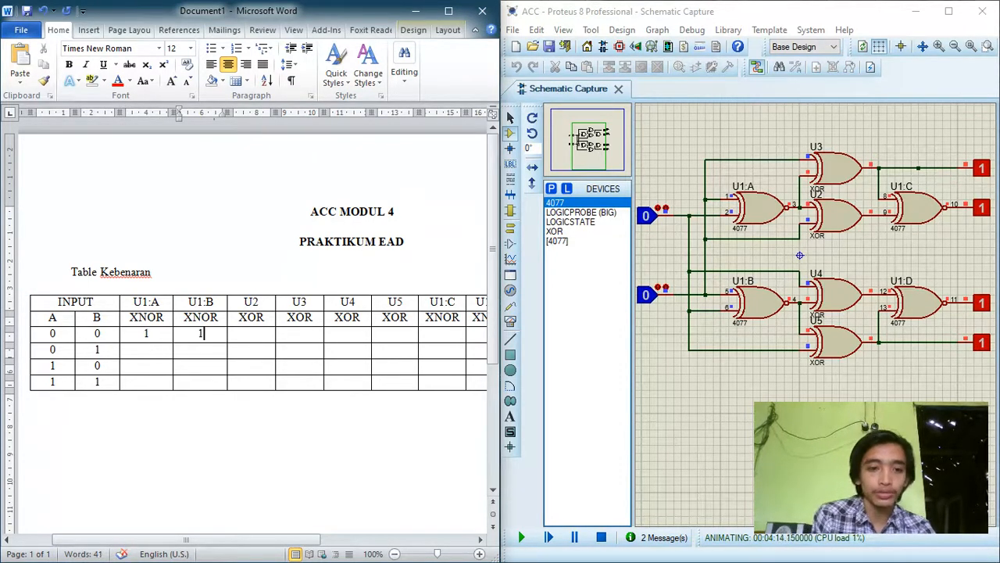
# Step: Enter 1 for each of the XOR gates U2, U3, U4 and U5 in the A=0, B=0 row
pyautogui.press('Tab')
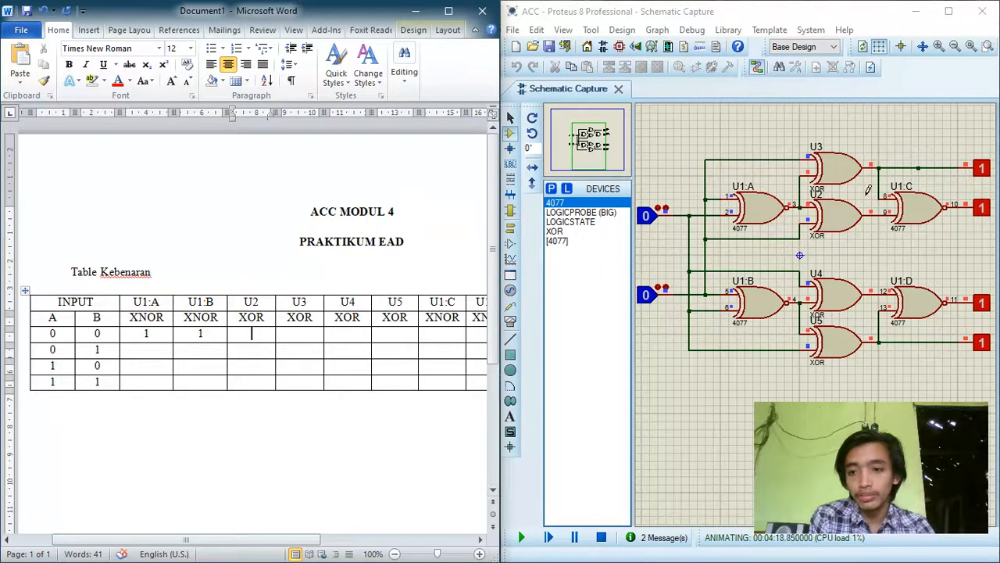
pyautogui.write('1')
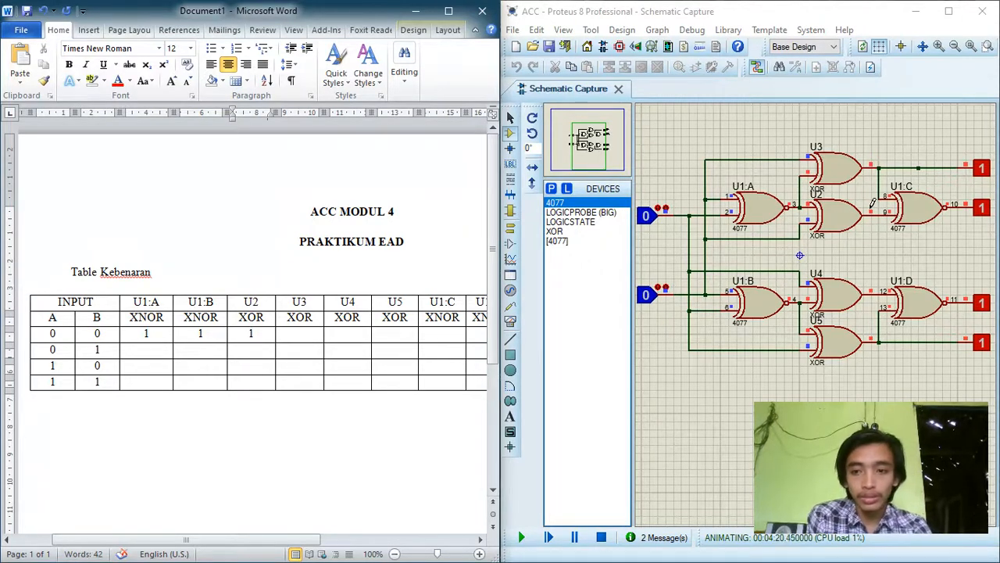
pyautogui.press('Tab')
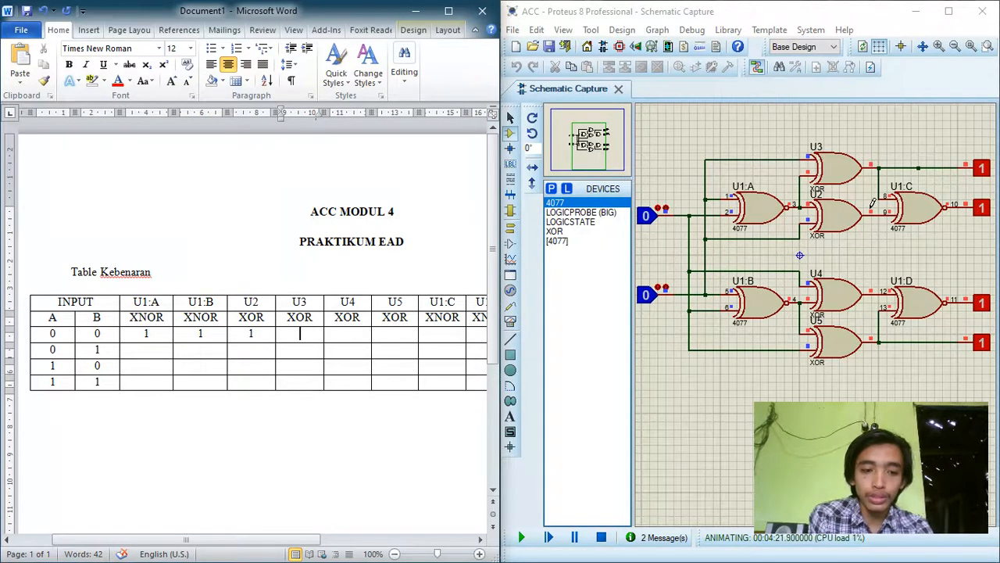
pyautogui.write('1')
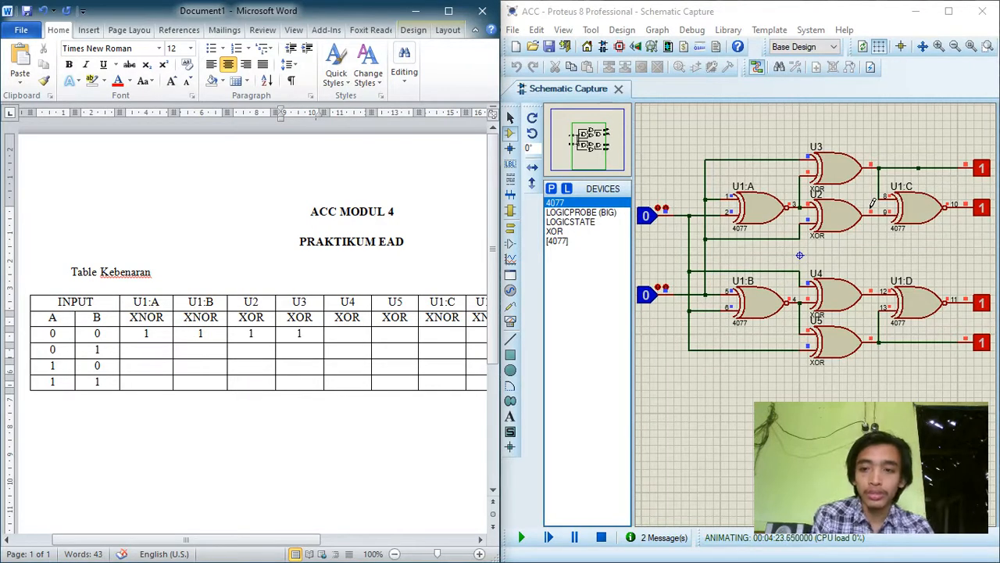
pyautogui.press('Tab')
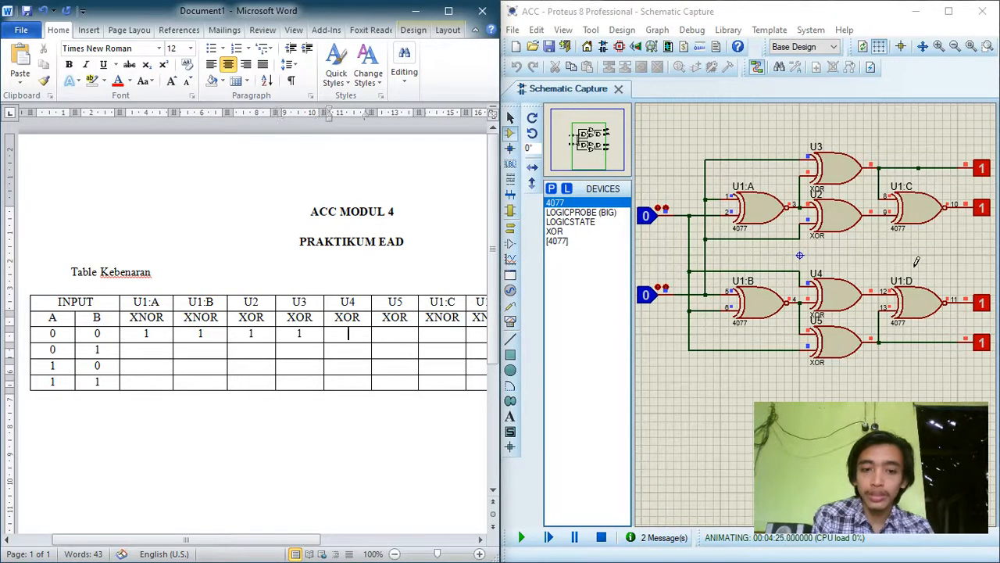
pyautogui.write('1')
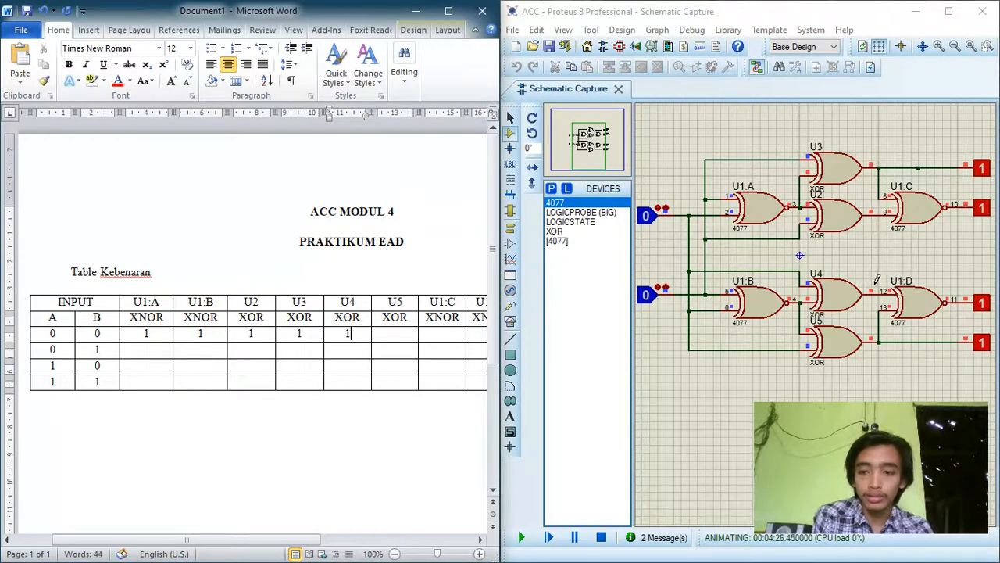
pyautogui.press('Tab')
pyautogui.write('1')
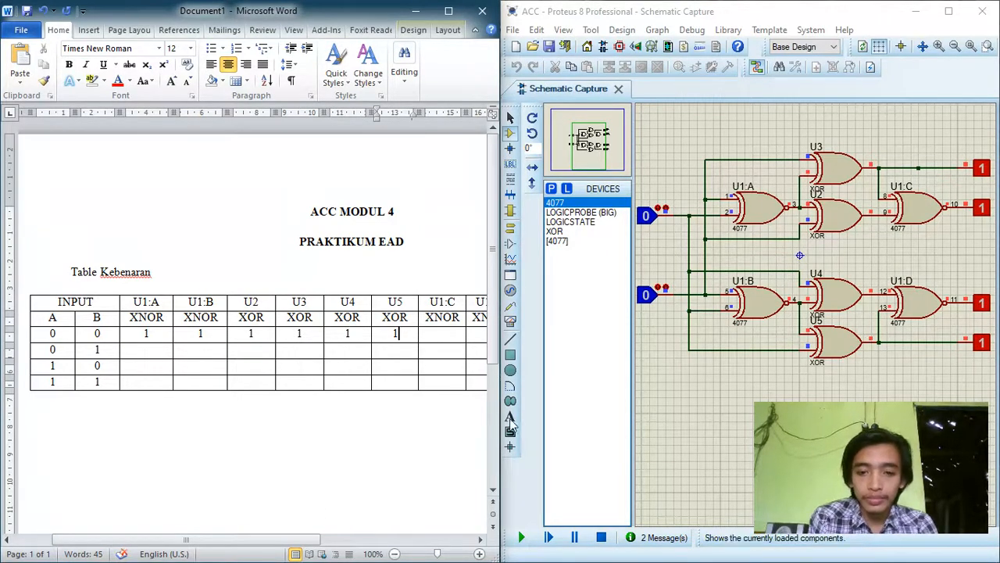
# Step: Enter 1 for the XNOR gates U1:C and U1:D in the A=0, B=0 row
pyautogui.press('Tab')
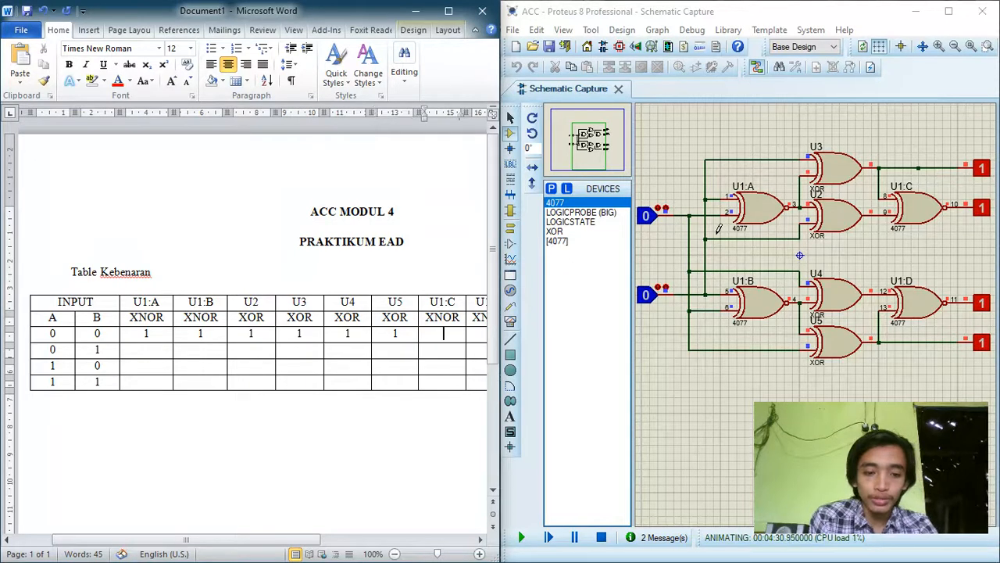
pyautogui.write('1')
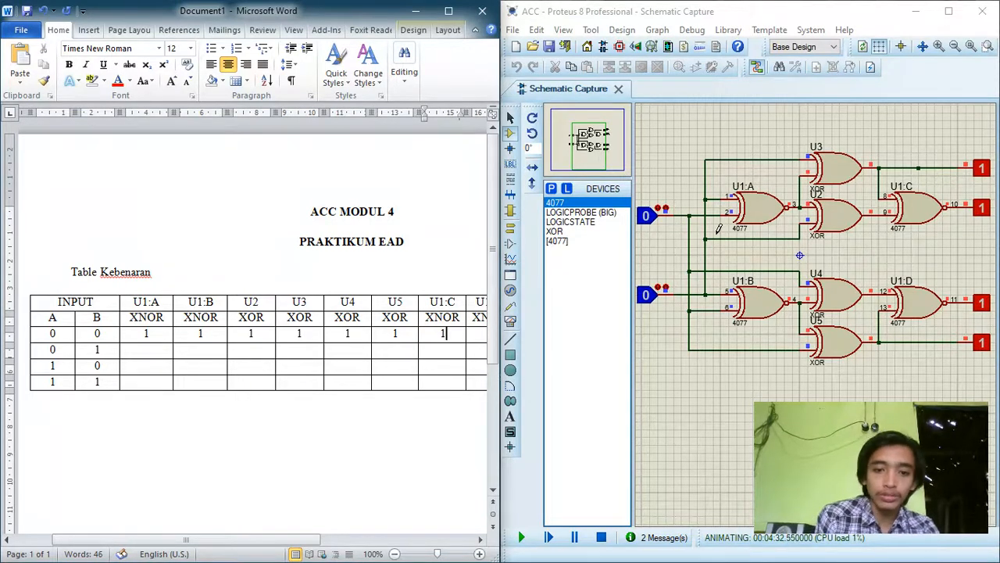
pyautogui.press('Tab')
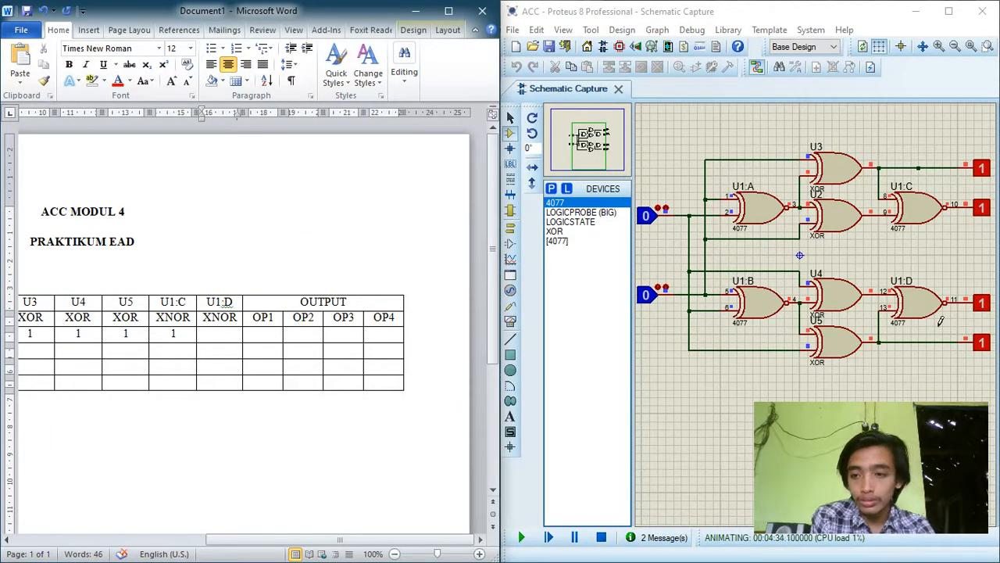
pyautogui.write('1')
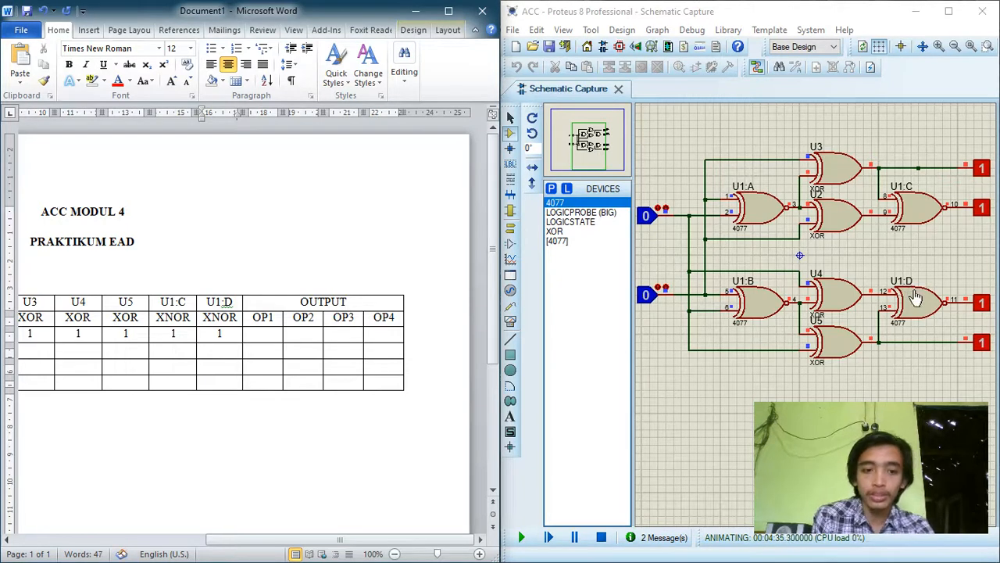
# Step: Enter 1 for all four outputs, OP1 to OP4, in the A=0, B=0 row
pyautogui.press('Tab')
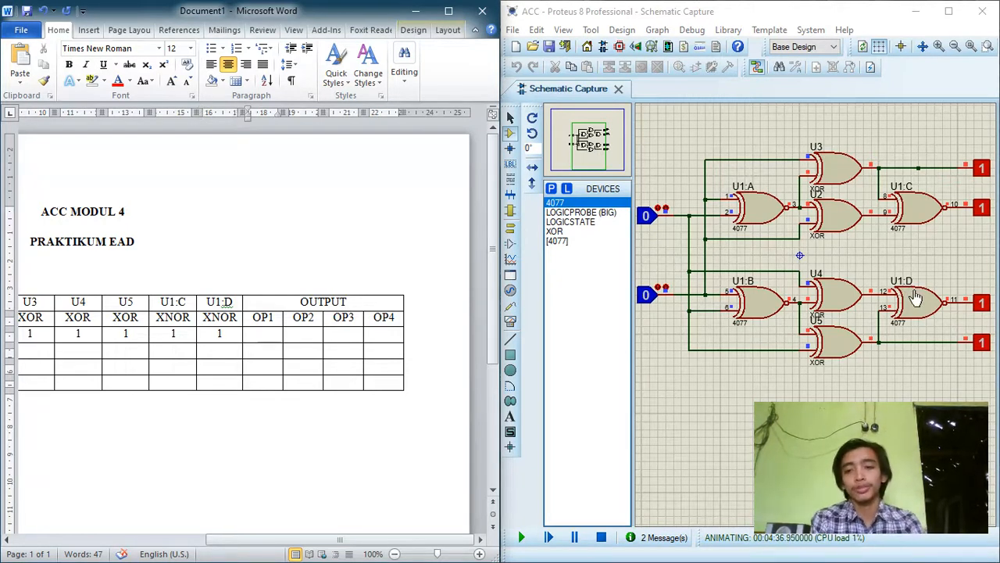
pyautogui.write('1')
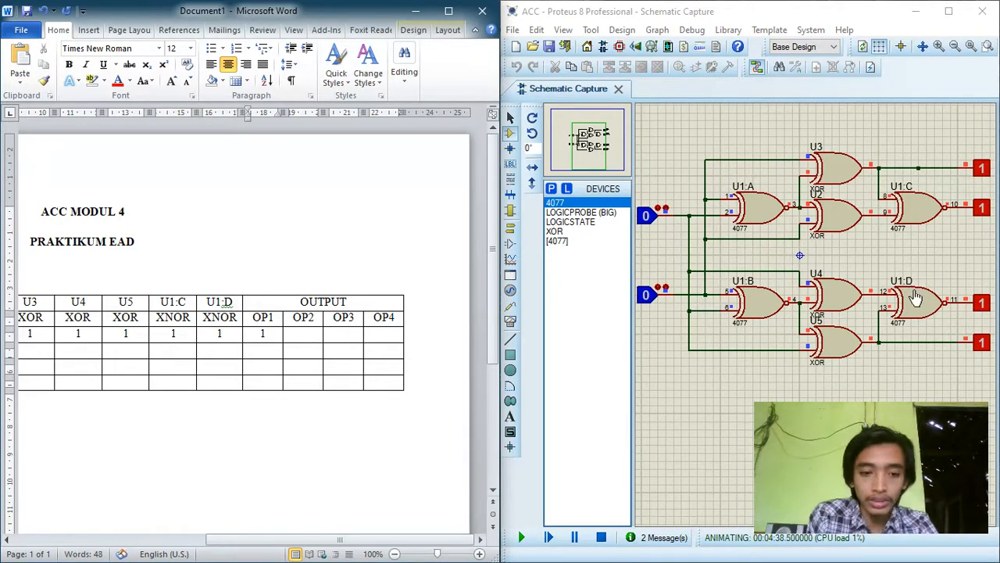
pyautogui.press('Tab')
pyautogui.write('1')
pyautogui.press('Tab')
pyautogui.write('1')
pyautogui.press('Tab')
pyautogui.write('1')
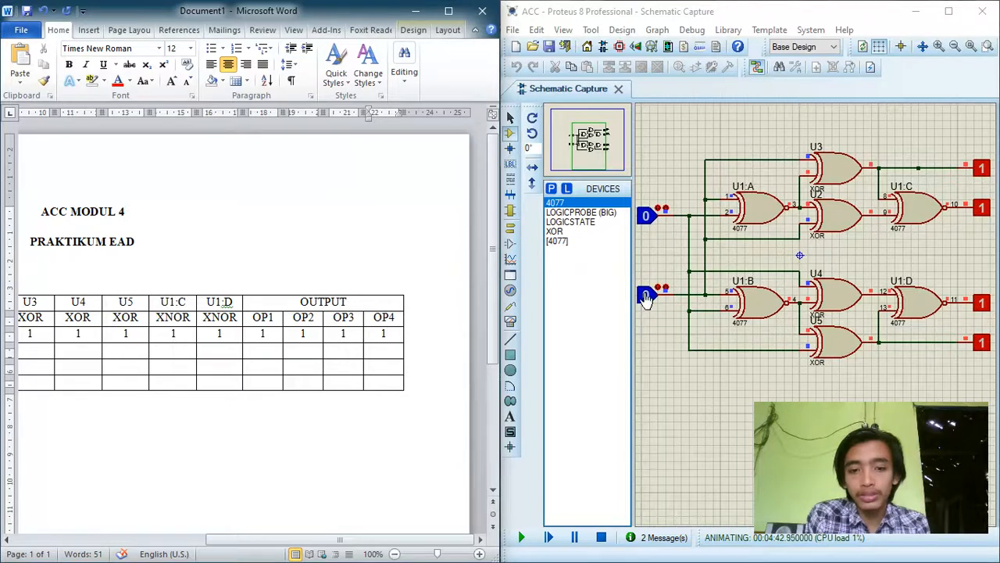
# Step: Switch input B to 1 in the Proteus simulation and enter 0 for U1:A and U1:B in Word's A=0, B=1 row
pyautogui.moveTo(301, 539); pyautogui.dragTo(139, 537)
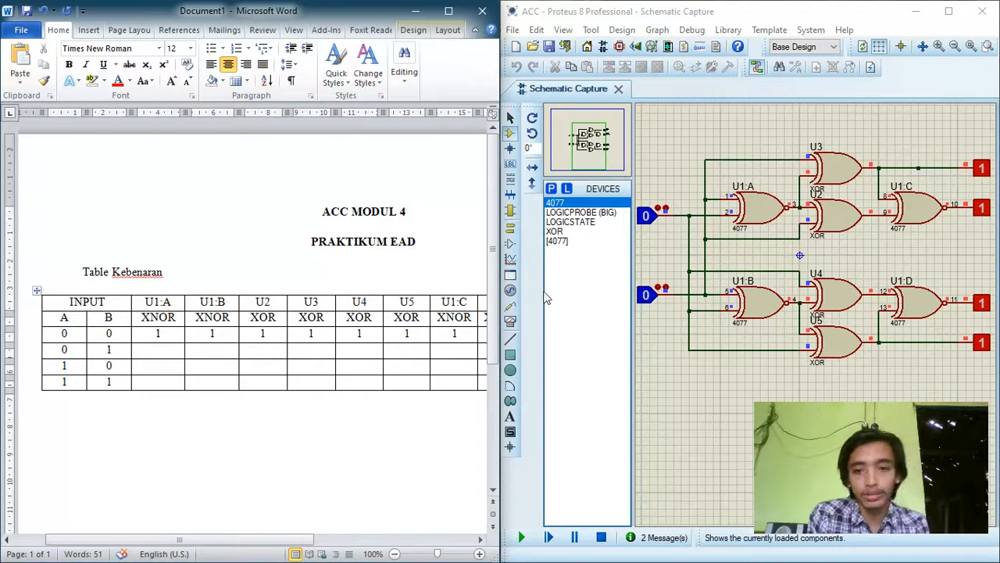
pyautogui.click(648, 307)
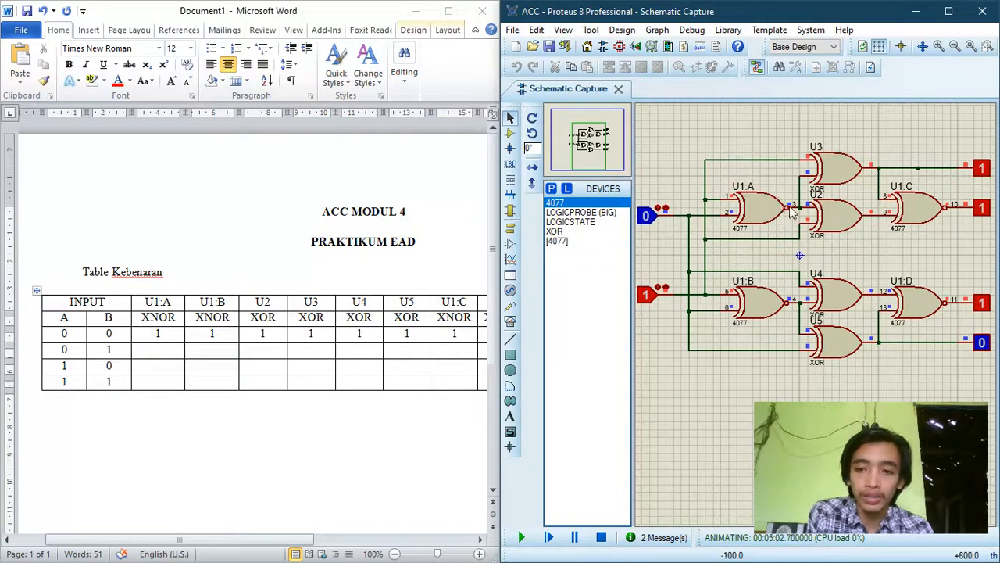
pyautogui.click(174, 351)
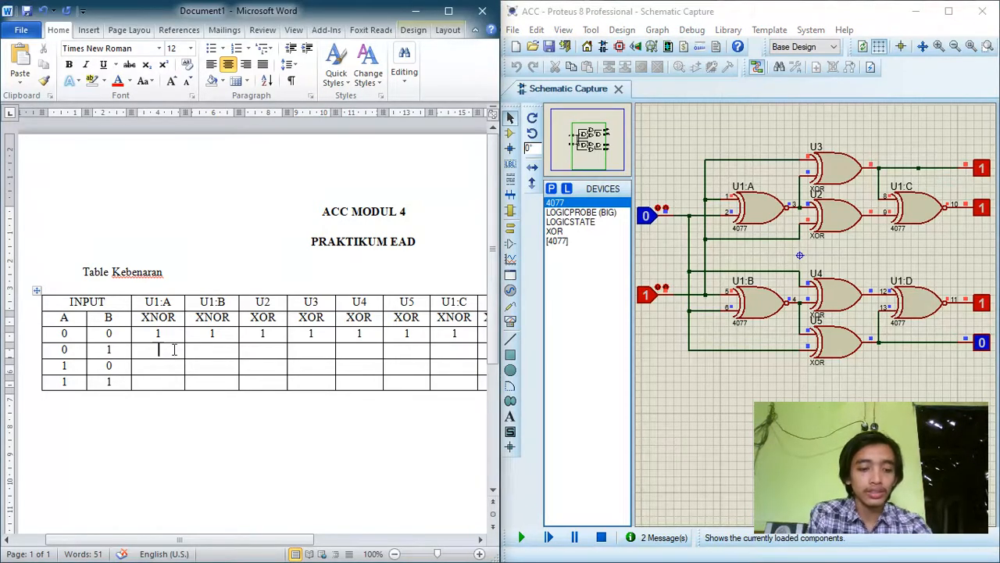
pyautogui.write('0')
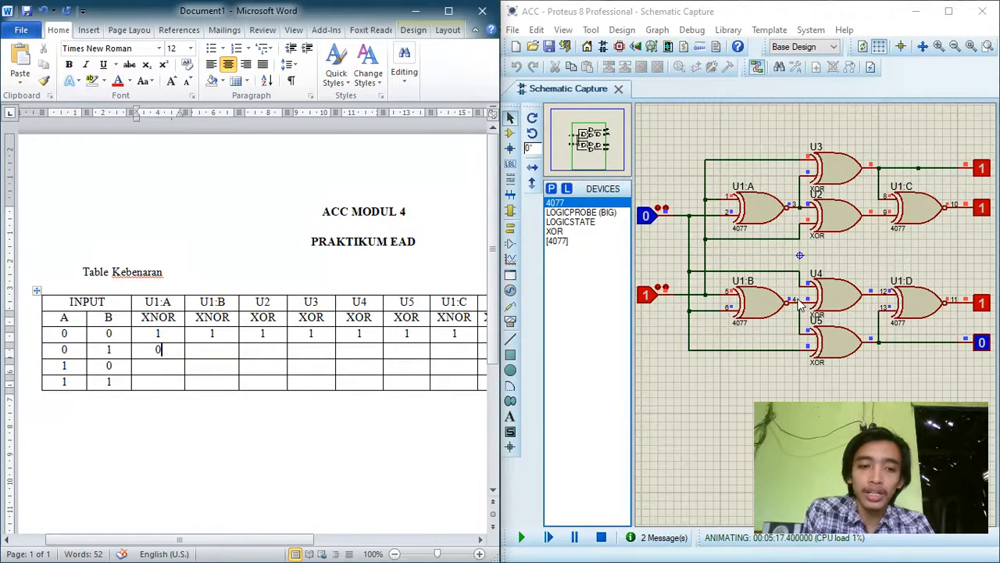
pyautogui.press('Tab')
pyautogui.write('0')
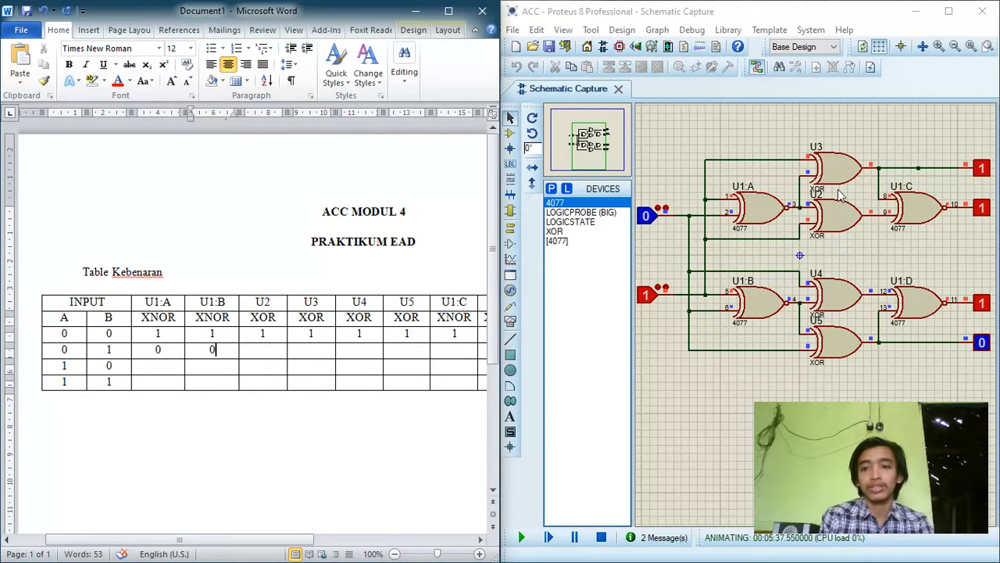
# Step: In the A=0, B=1 row, enter 1 for XOR gates U2 and U3 and 0 for U4 and U5
pyautogui.press('Tab')
pyautogui.write('1')
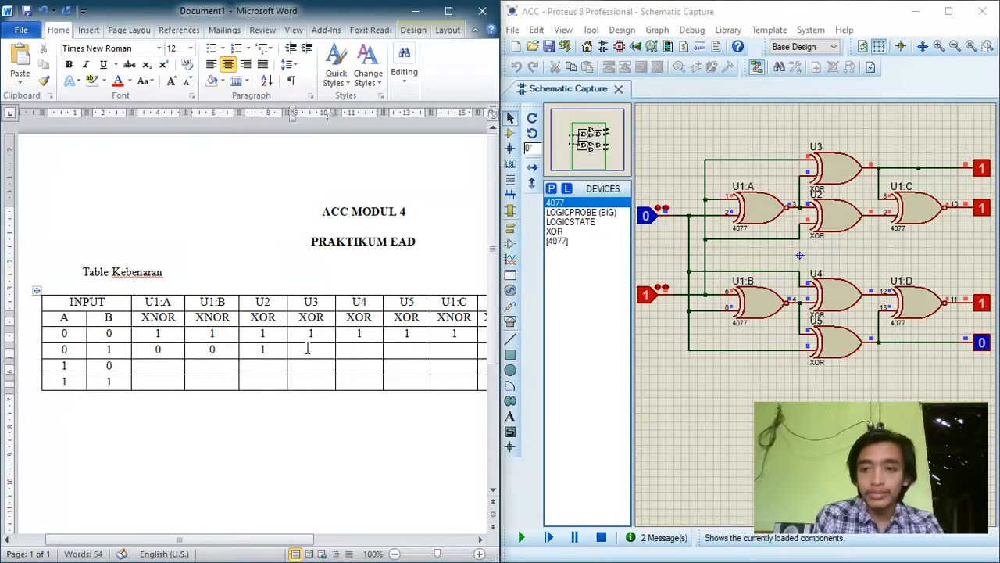
pyautogui.click(308, 350)
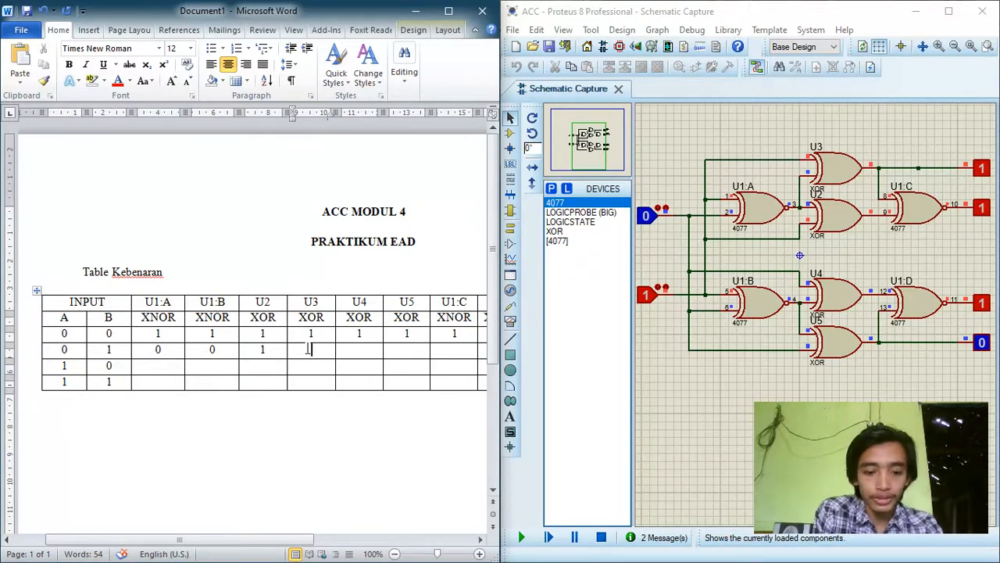
pyautogui.write('1')
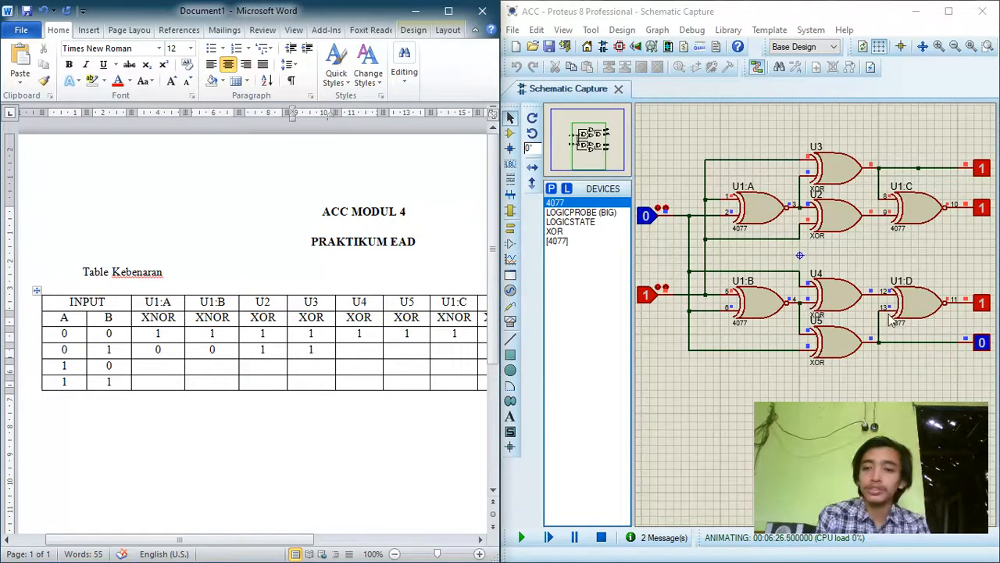
pyautogui.click(366, 349)
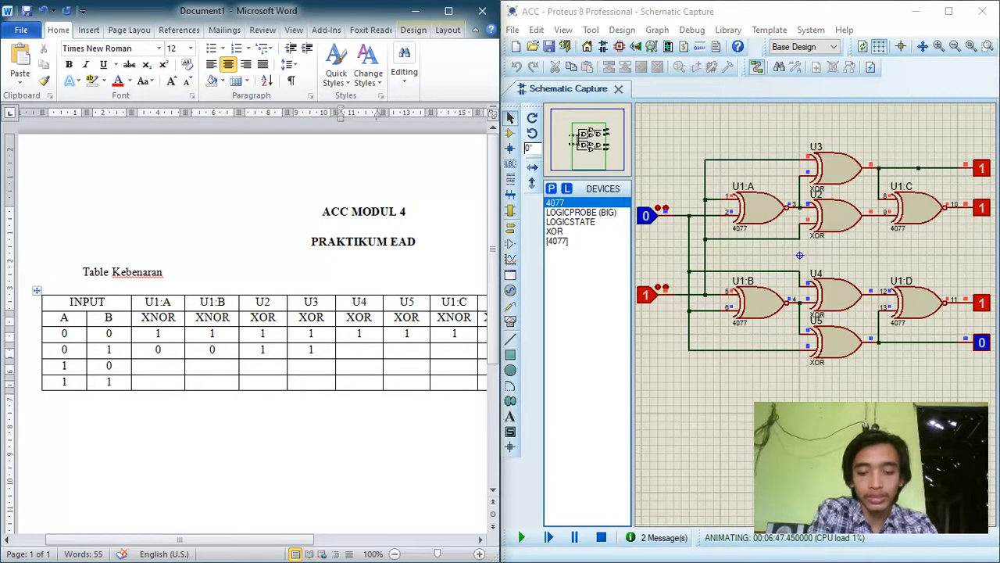
pyautogui.write('0')
pyautogui.press('Tab')
pyautogui.write('0')
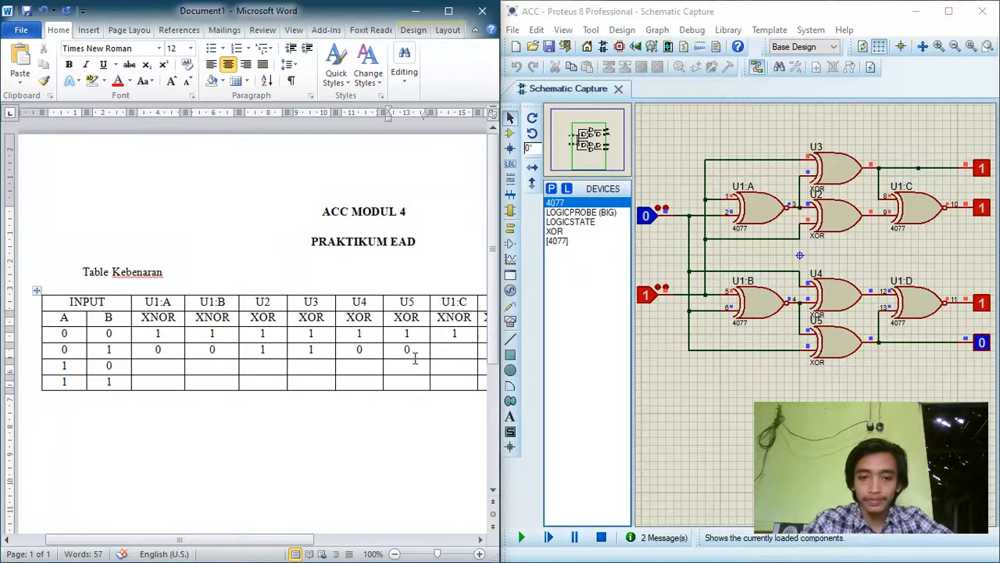
# Step: Enter 1 for the XNOR gates U1:C and U1:D in the A=0, B=1 row
pyautogui.press('Right')
pyautogui.press('Right')
pyautogui.press('Left')
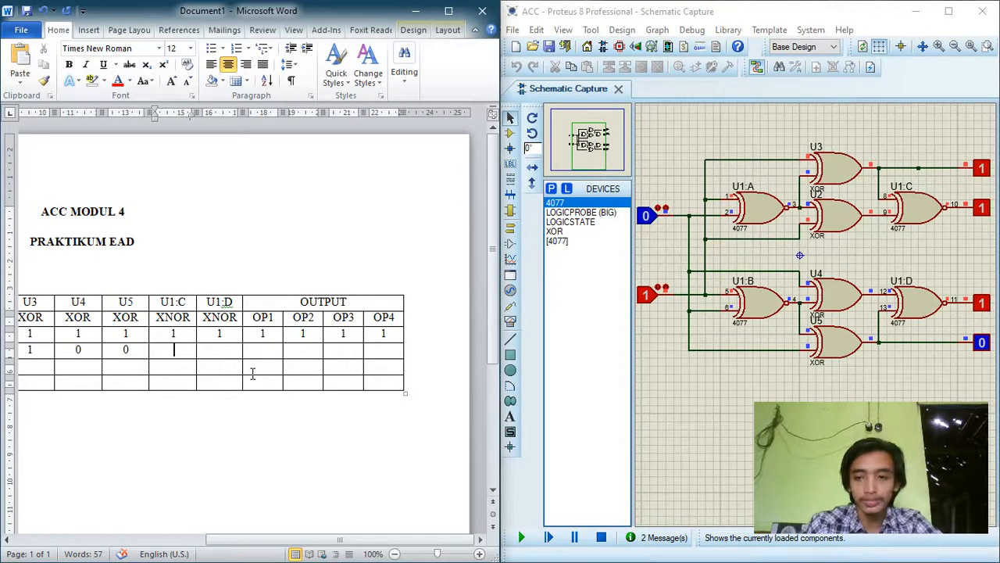
pyautogui.write('1')
pyautogui.press('Tab')
pyautogui.write('1')
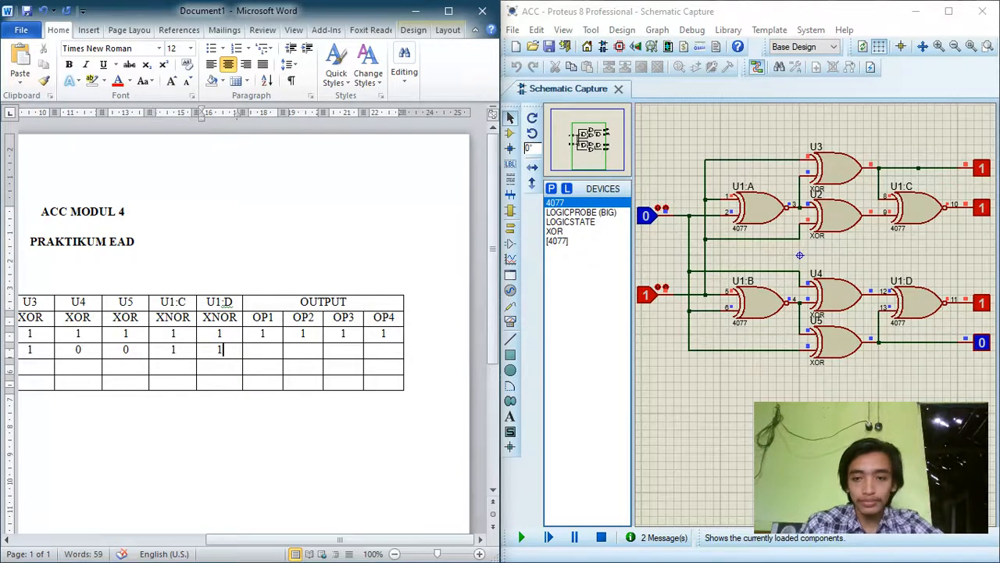
# Step: Complete the A=0, B=1 row's outputs with 1 for OP1, OP2 and OP3 and 0 for OP4
pyautogui.press('Tab')
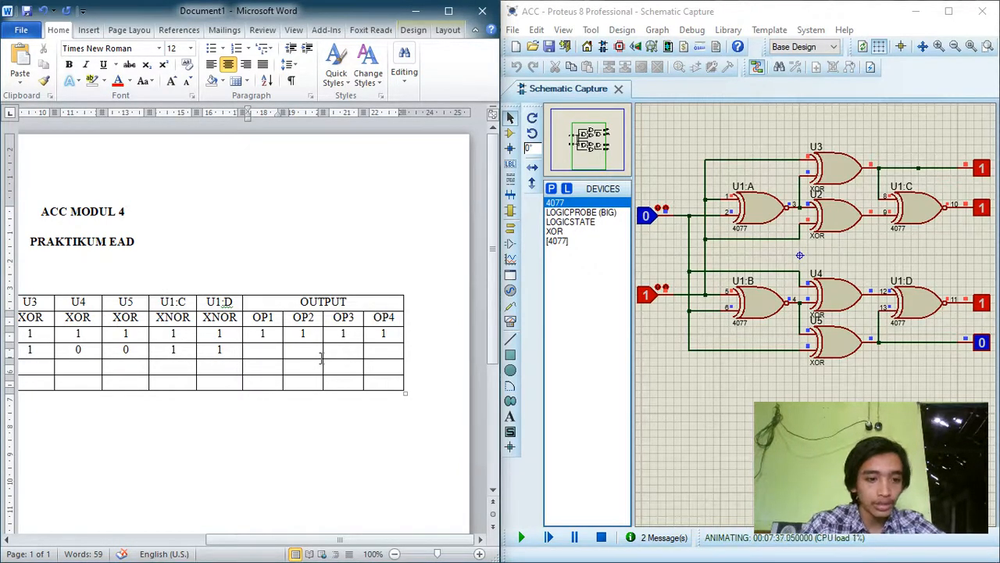
pyautogui.write('1')
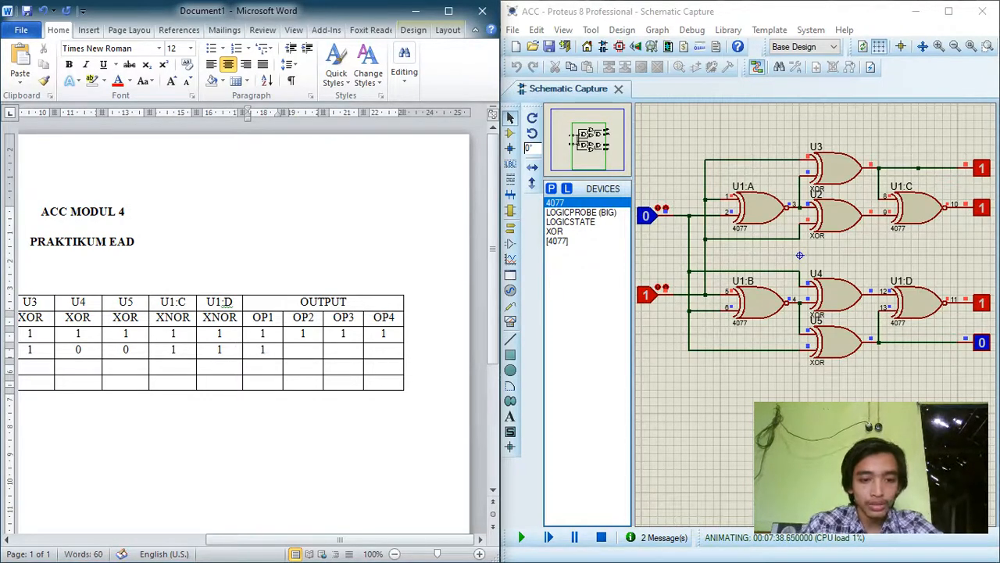
pyautogui.write('1')
pyautogui.click(329, 358)
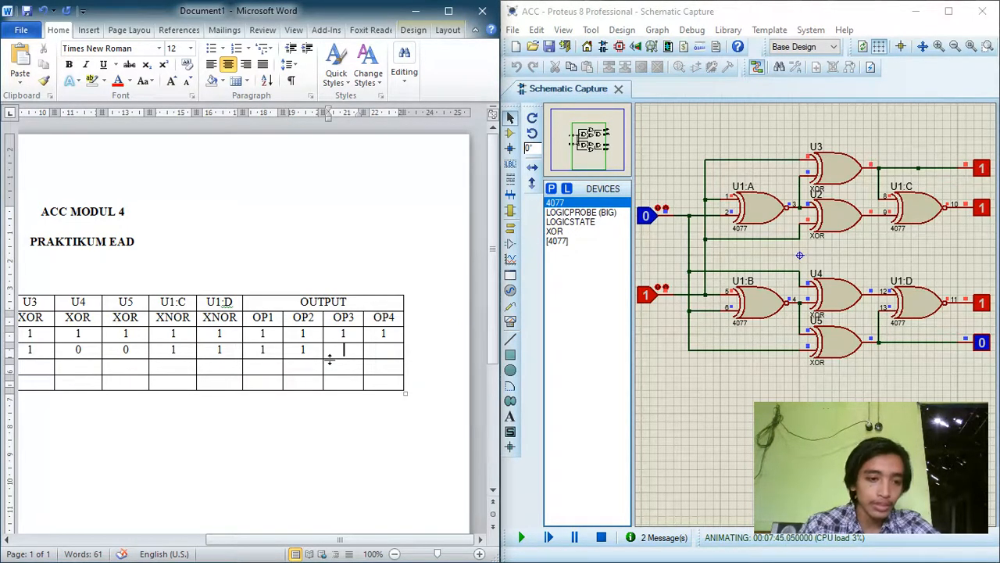
pyautogui.write('1')
pyautogui.press('Tab')
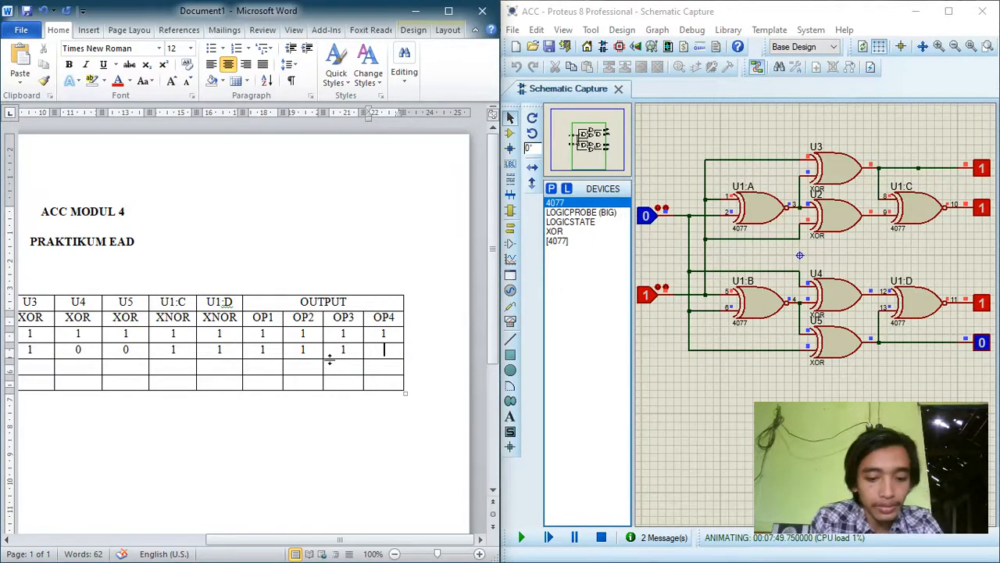
pyautogui.write('0')
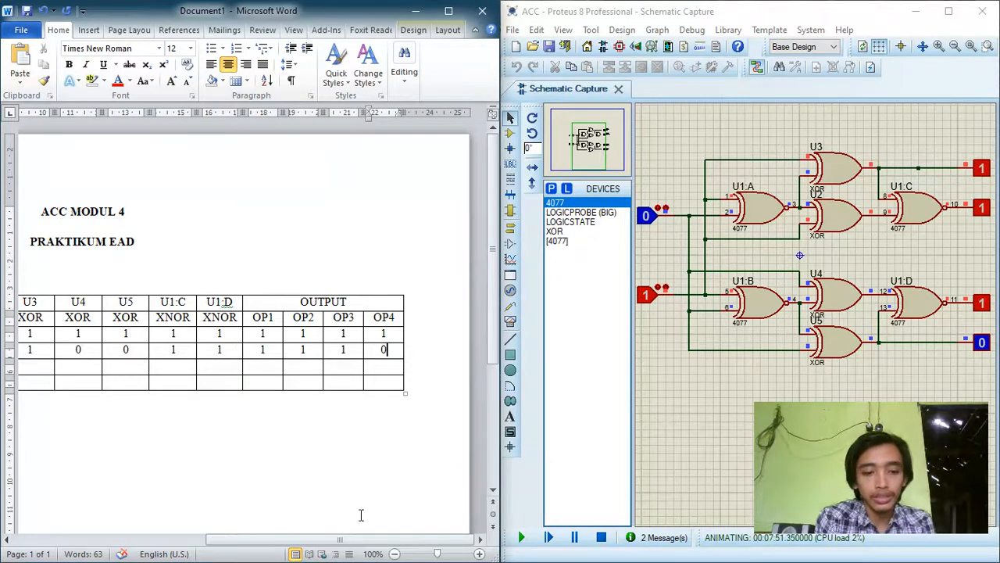
# Step: Switch the Proteus inputs to A=1 and B=0, and enter 0 for U1:A and U1:B in Word's A=1, B=0 row
pyautogui.moveTo(339, 539); pyautogui.dragTo(179, 541)
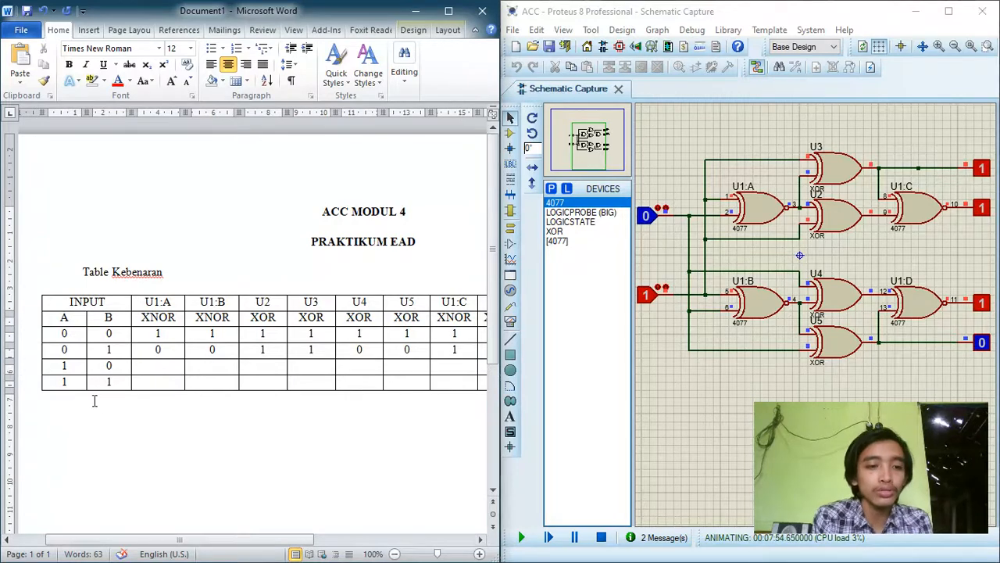
pyautogui.click(647, 215)
pyautogui.click(648, 298)
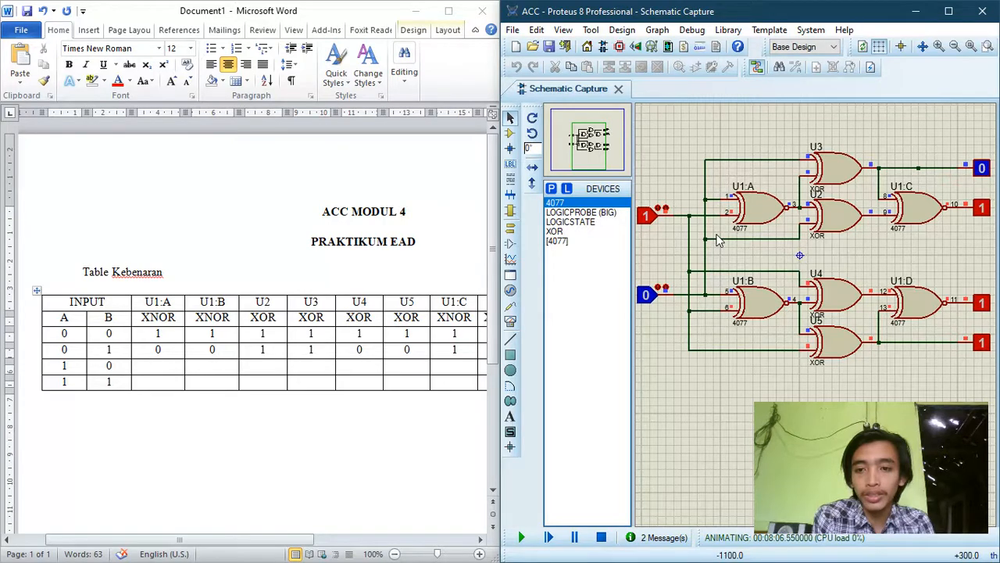
pyautogui.click(167, 366)
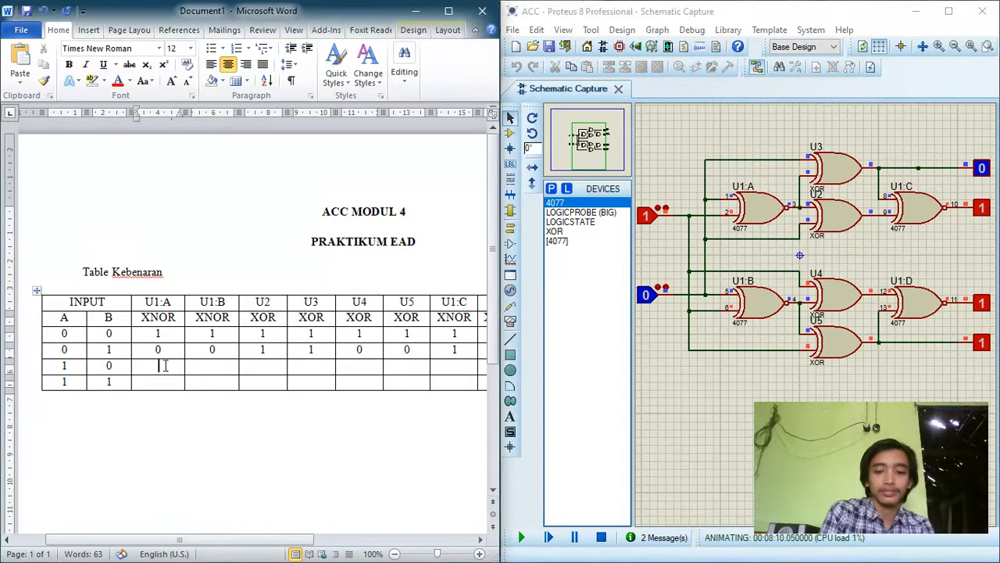
pyautogui.write('0')
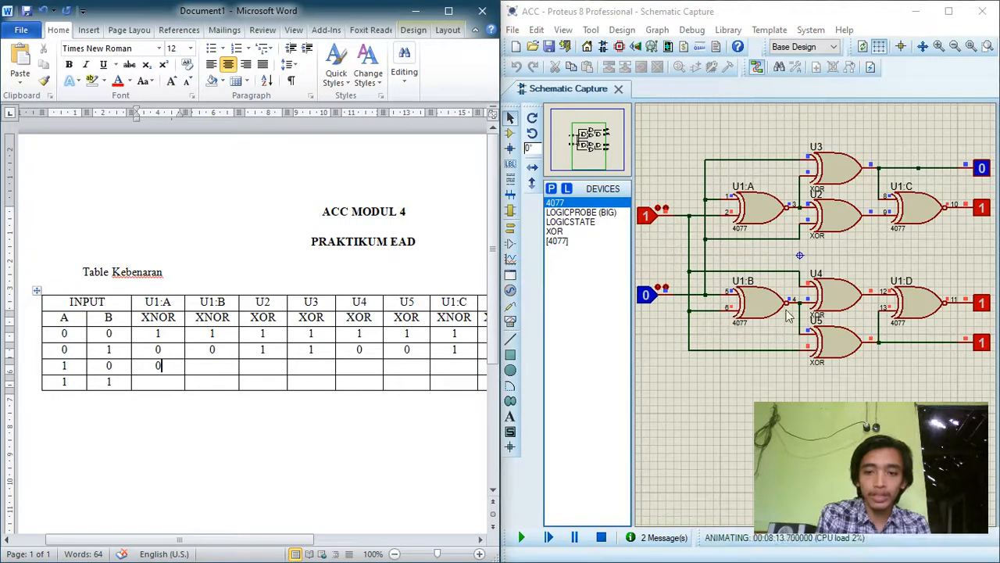
pyautogui.click(196, 365)
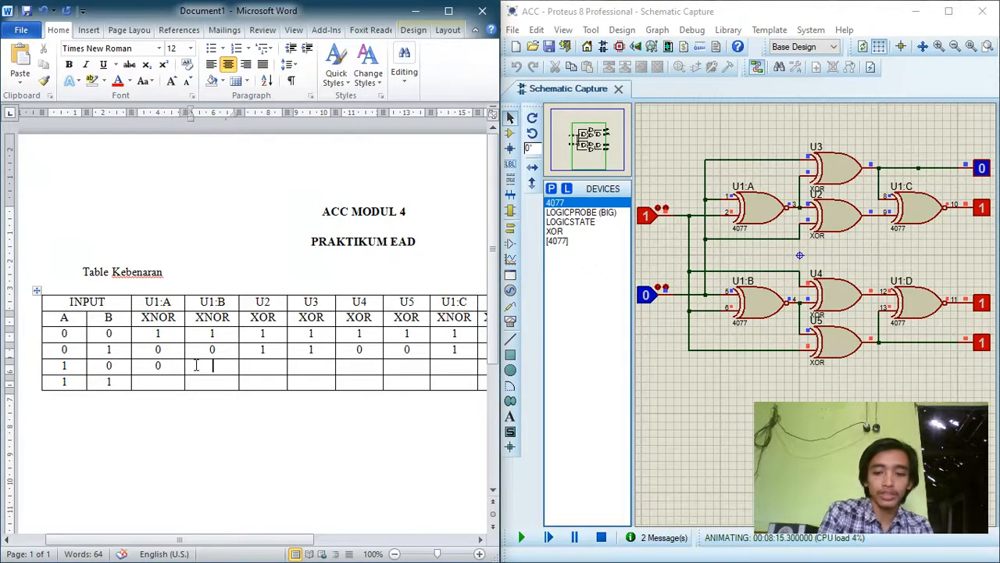
pyautogui.write('0')
# Step: In the A=1, B=0 row, enter 0 for XOR gates U2 and U3 and 1 for U4 and U5
pyautogui.press('Tab')
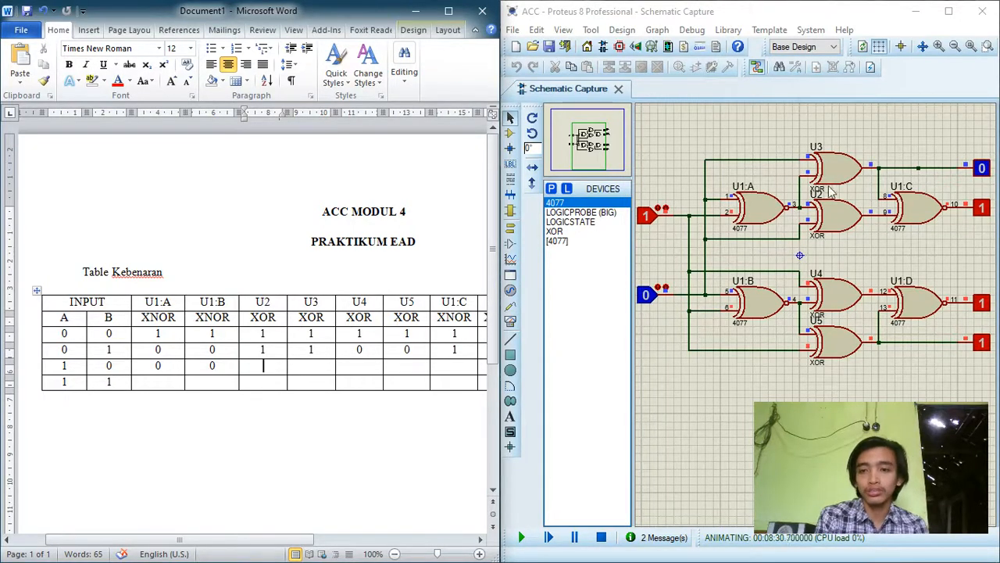
pyautogui.write('0')
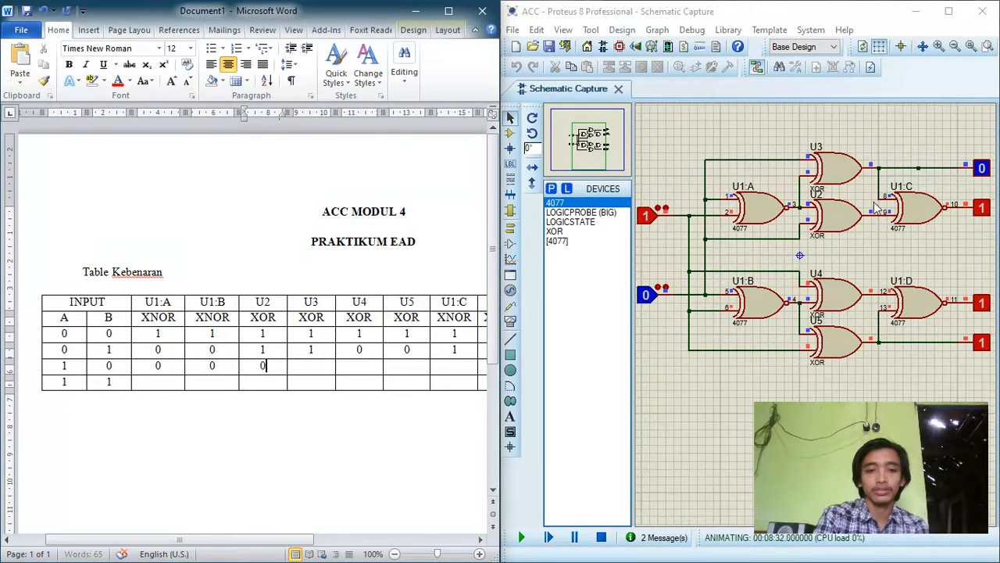
pyautogui.press('Tab')
pyautogui.write('0')
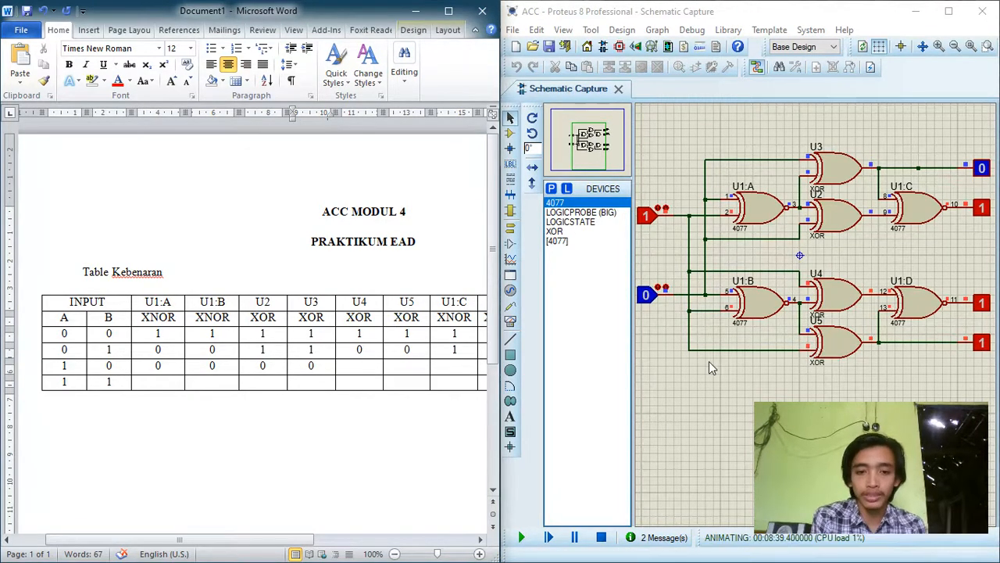
pyautogui.press('Tab')
pyautogui.write('1')
pyautogui.press('Tab')
pyautogui.write('1')
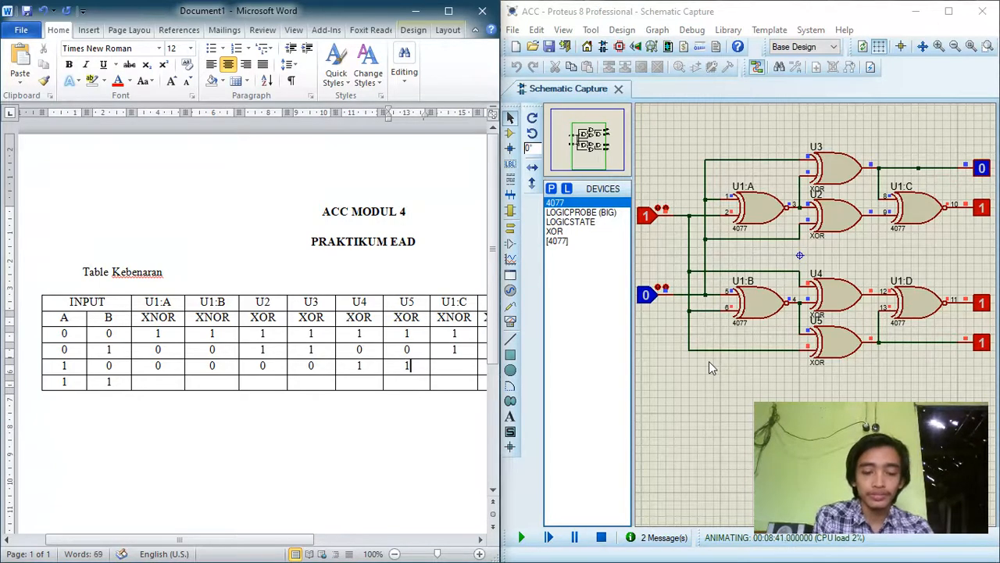
# Step: Enter 1 for the XNOR gates U1:C and U1:D in the A=1, B=0 row
pyautogui.press('Tab')
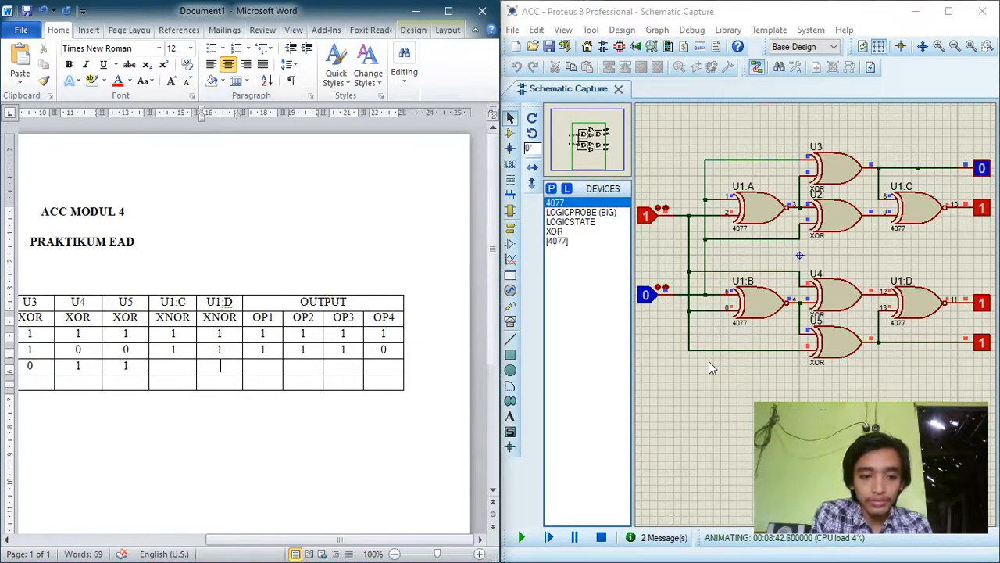
pyautogui.hotkey('shift', 'Tab')
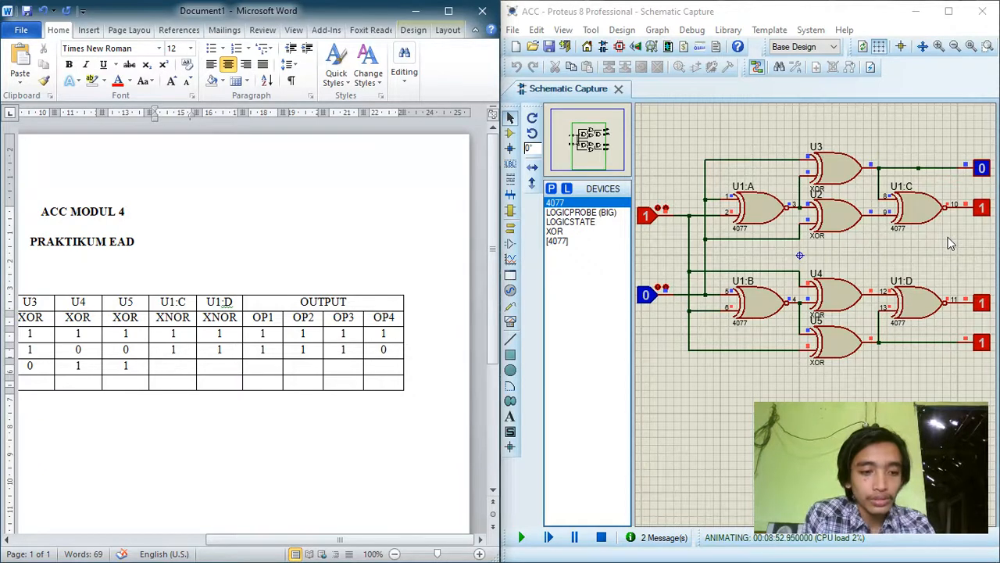
pyautogui.write('1')
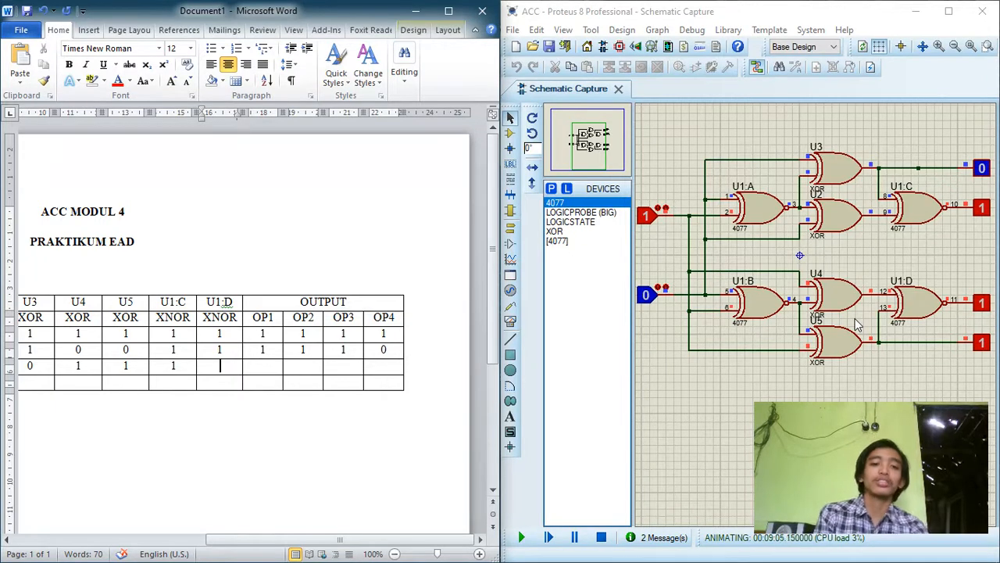
pyautogui.write('1')
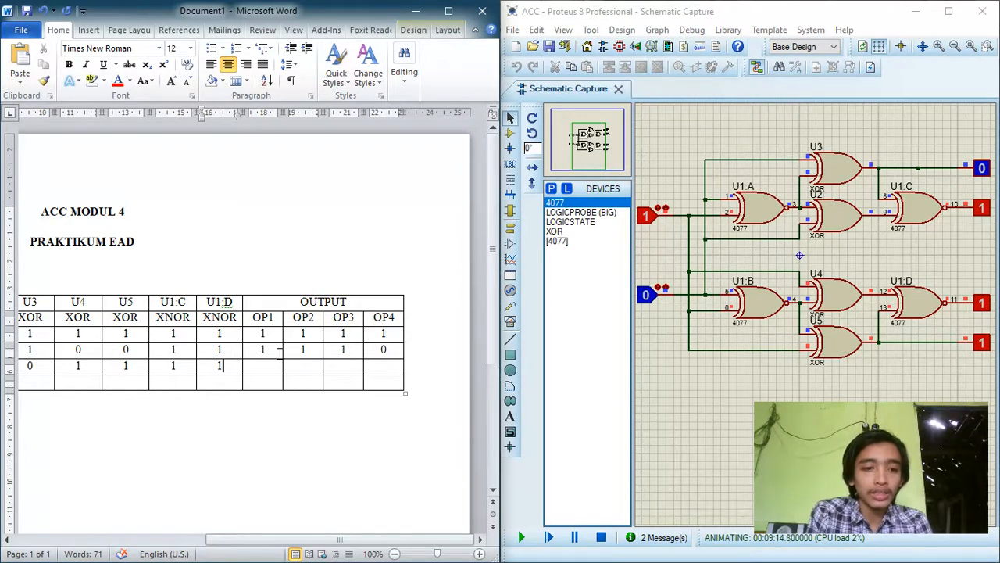
# Step: Fill the A=1, B=0 row's outputs with 0 for OP1 and 1 for OP2, OP3 and OP4
pyautogui.click(257, 364)
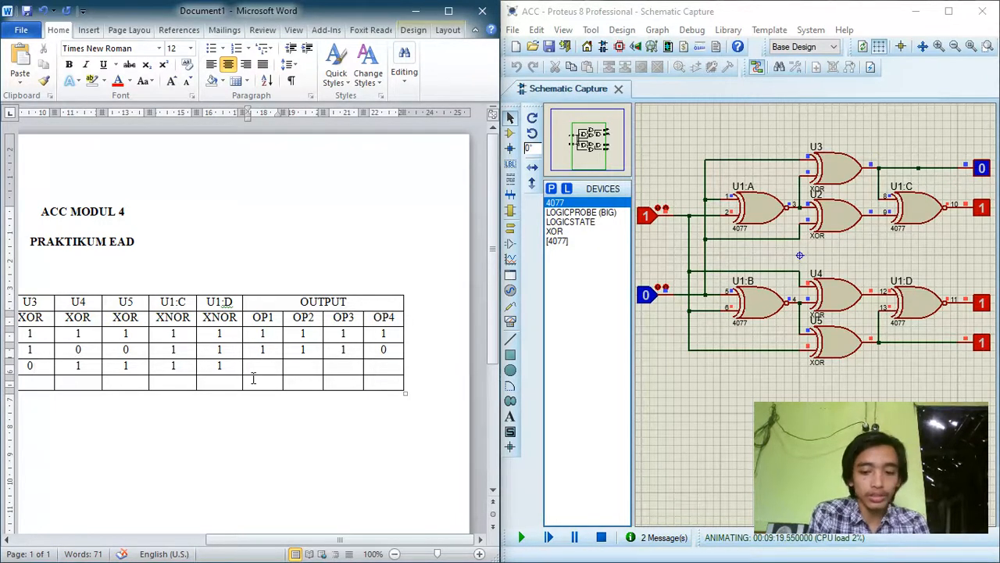
pyautogui.write('0')
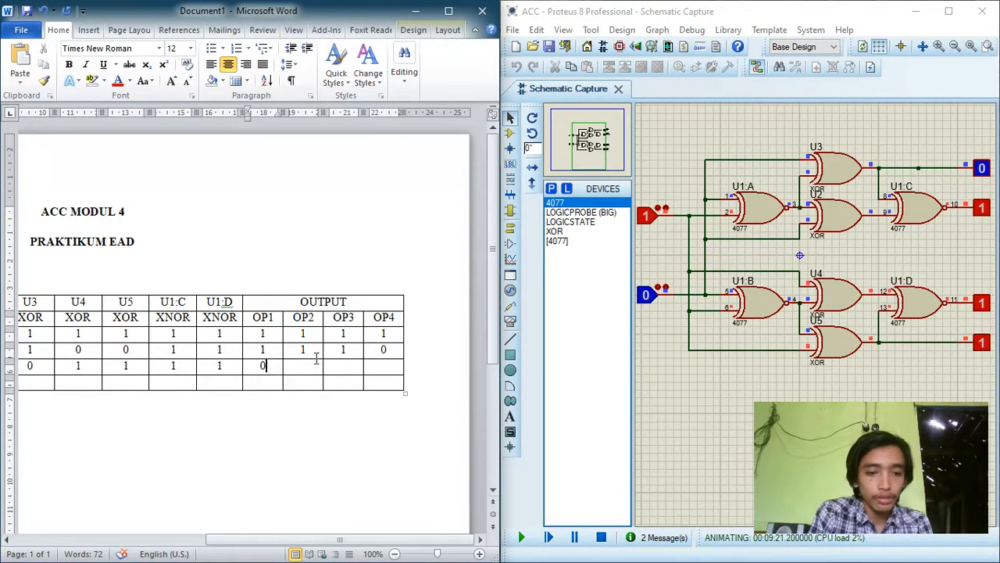
pyautogui.click(316, 364)
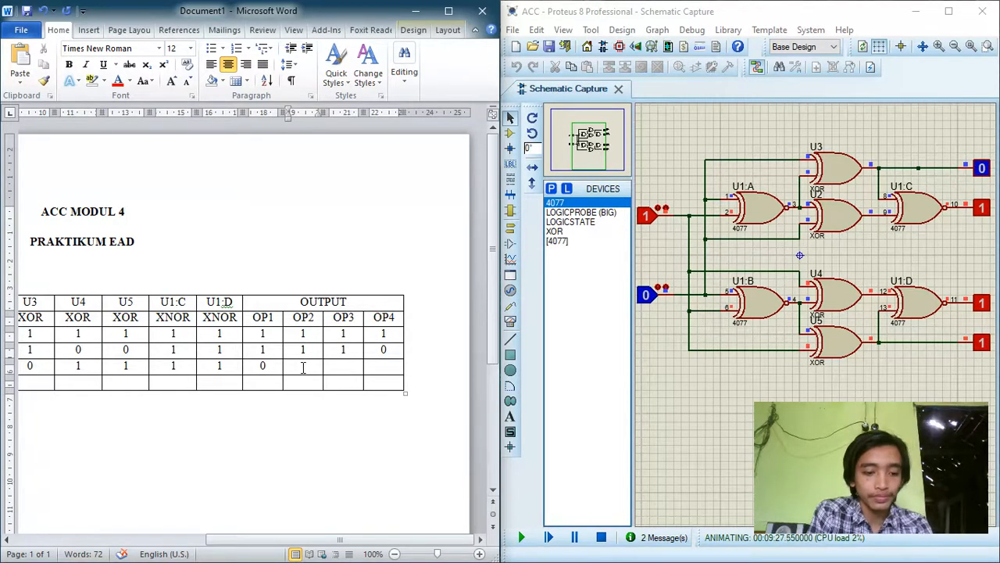
pyautogui.write('1')
pyautogui.click(349, 365)
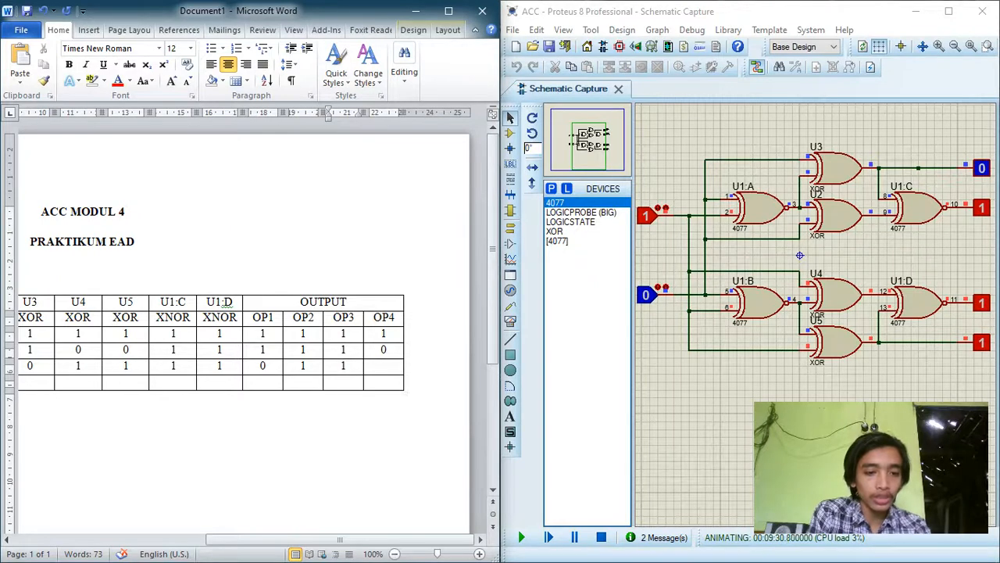
pyautogui.write('1')
pyautogui.click(374, 366)
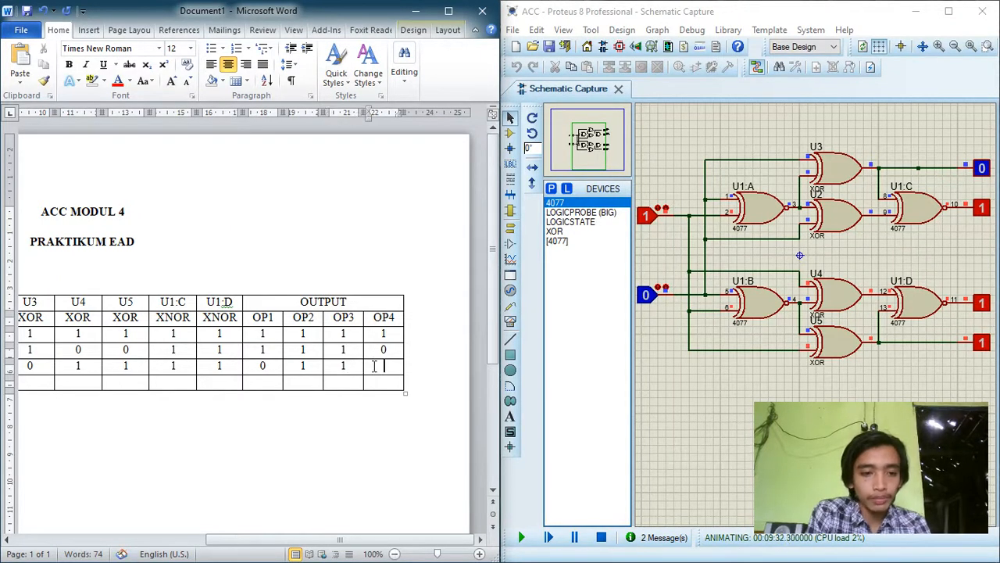
pyautogui.write('1')
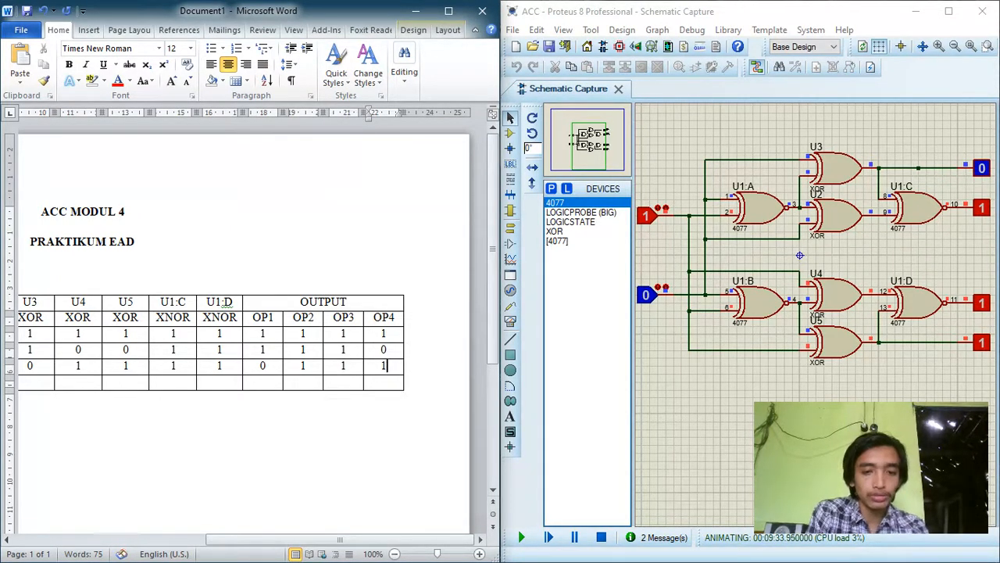
# Step: Switch input B to 1 in the Proteus simulation and enter 1 for U1:A and U1:B in Word's A=1, B=1 row
pyautogui.moveTo(339, 536); pyautogui.dragTo(161, 522)
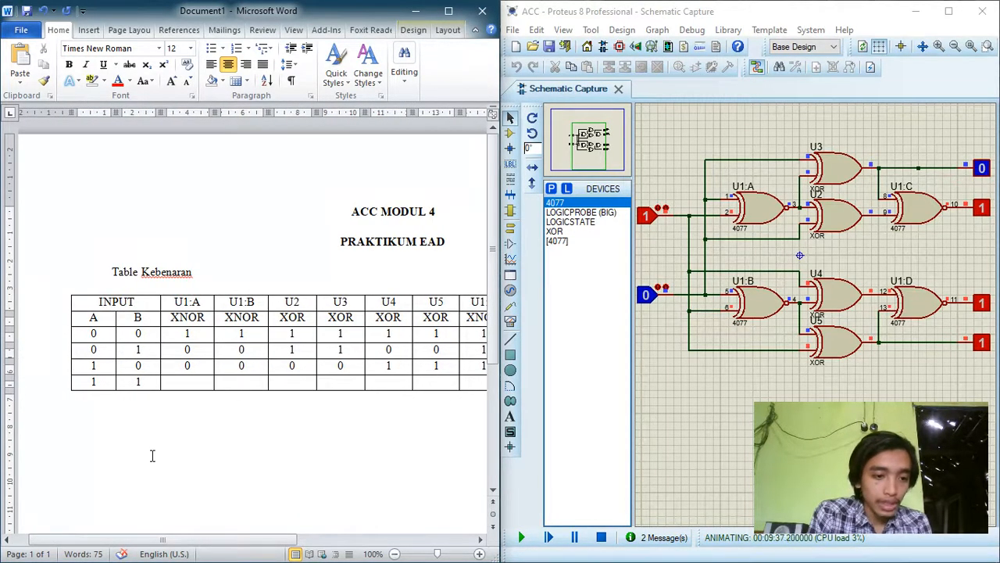
pyautogui.click(97, 382)
pyautogui.click(137, 385)
pyautogui.click(177, 383)
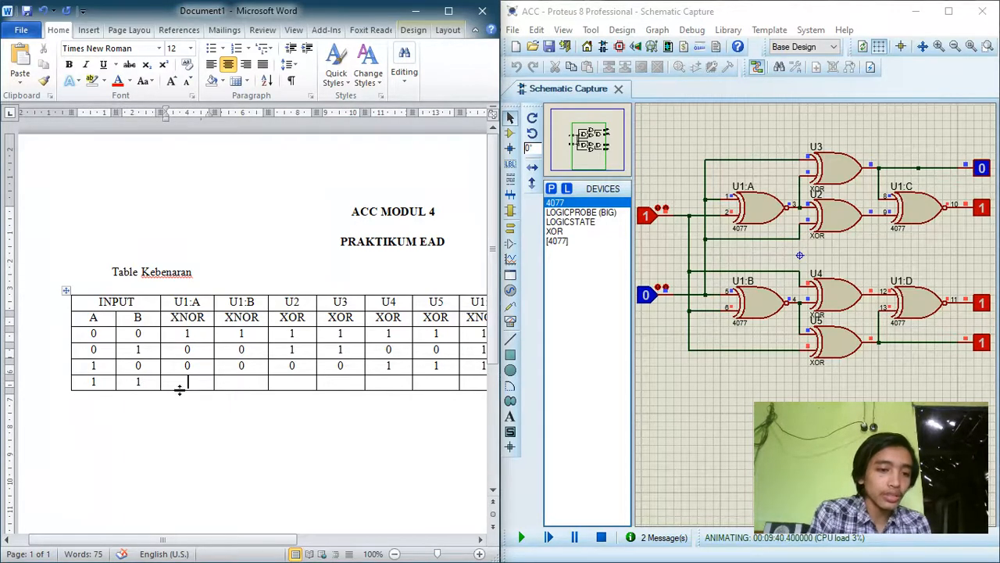
pyautogui.moveTo(199, 545); pyautogui.dragTo(252, 542)
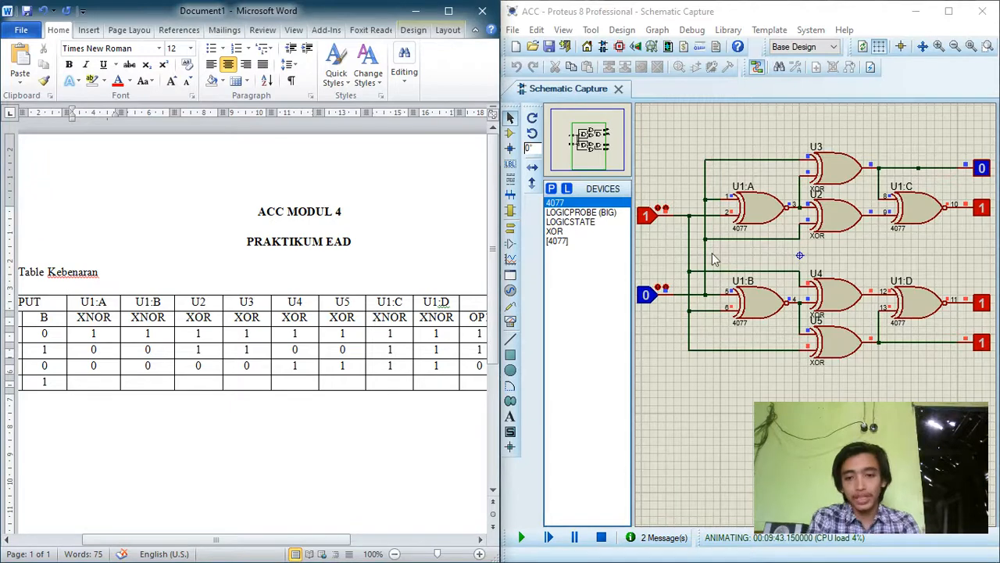
pyautogui.click(647, 296)
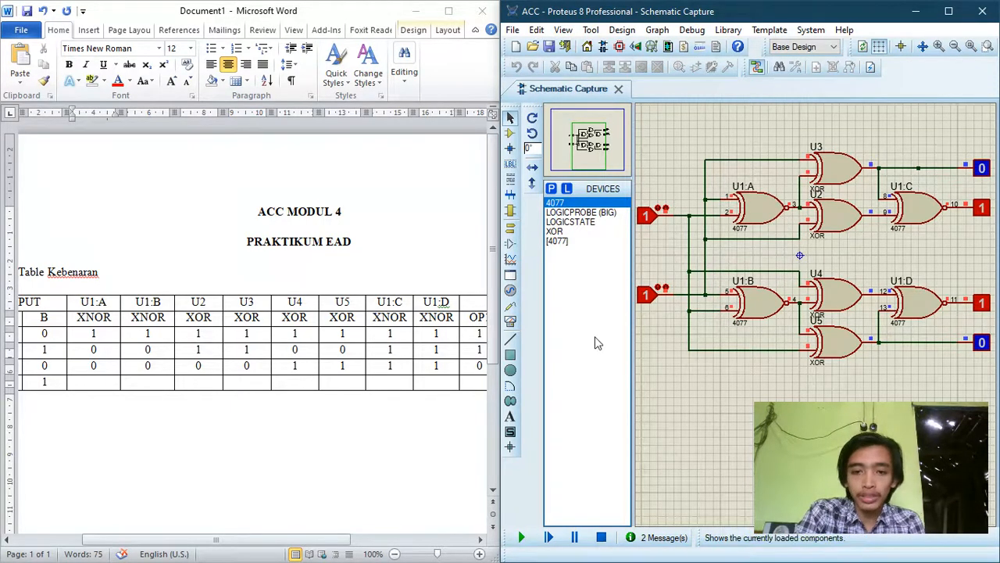
pyautogui.click(95, 385)
pyautogui.write('1')
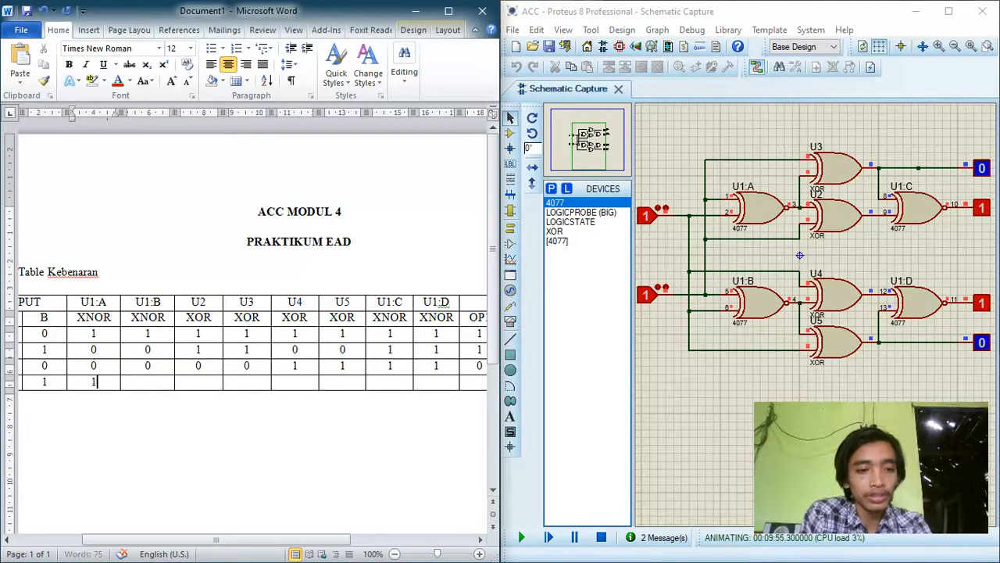
pyautogui.press('Tab')
pyautogui.write('1')
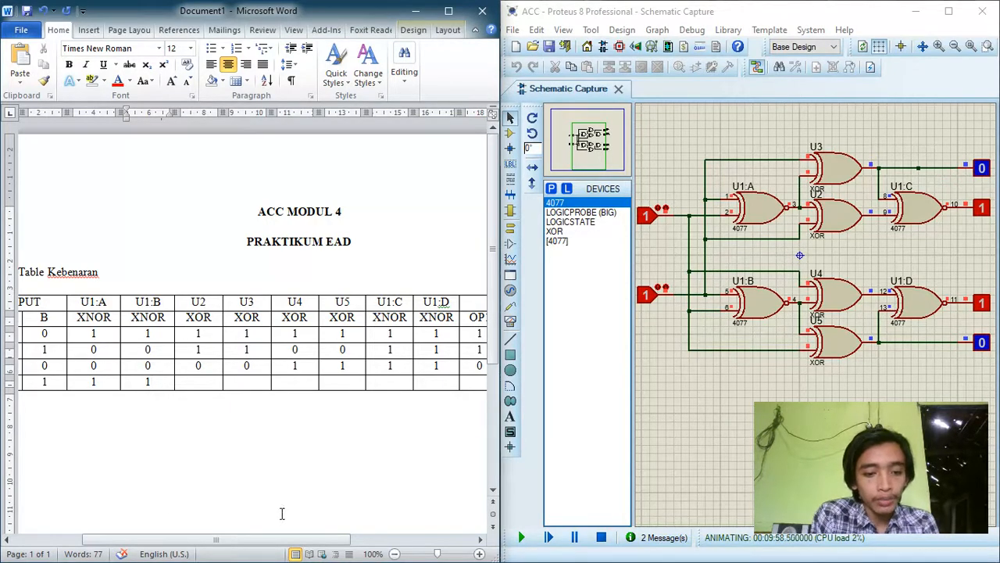
# Step: Enter 0 for all four XOR gates, U2 to U5, in the A=1, B=1 row
pyautogui.moveTo(247, 539); pyautogui.dragTo(260, 539)
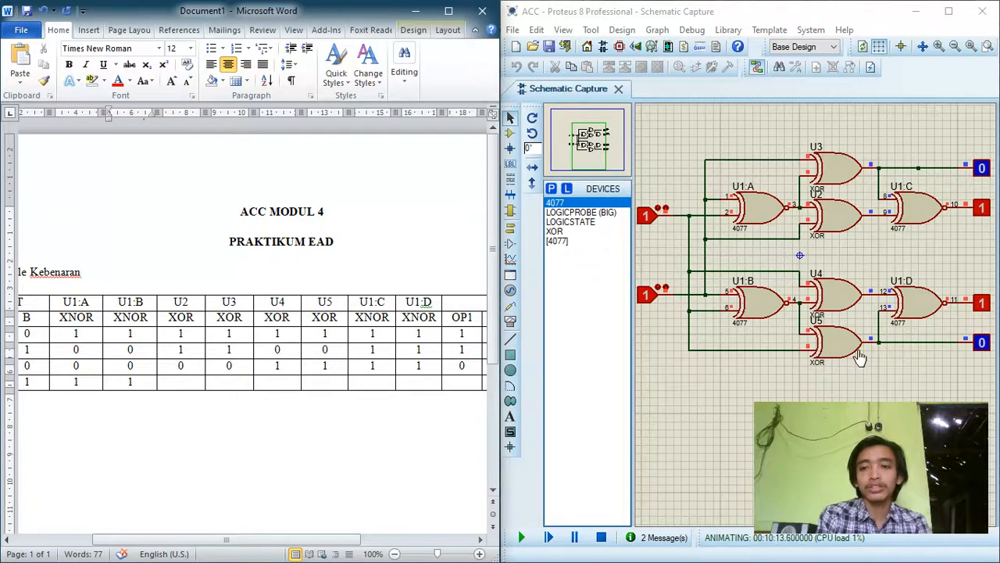
pyautogui.click(181, 382)
pyautogui.write('0')
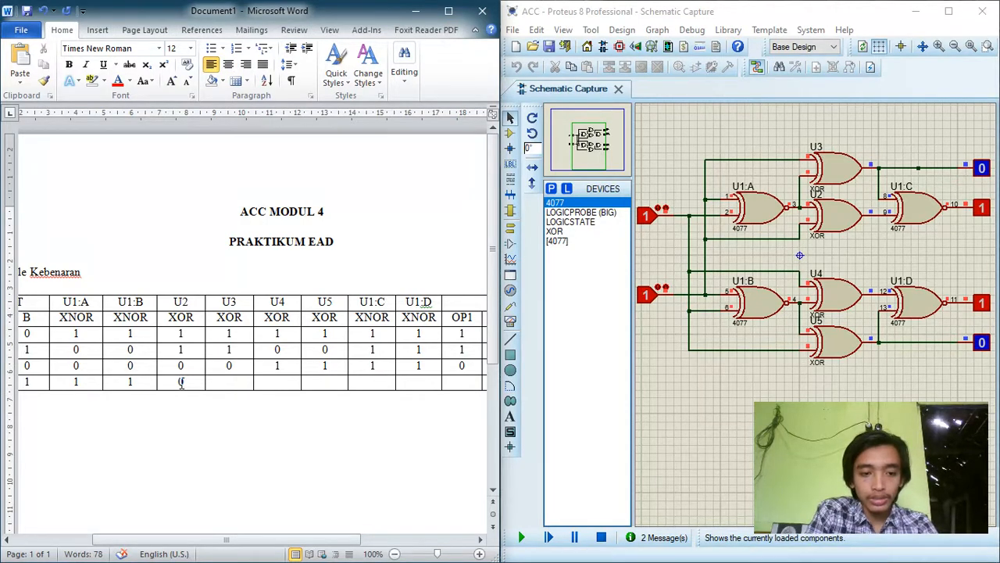
pyautogui.click(216, 383)
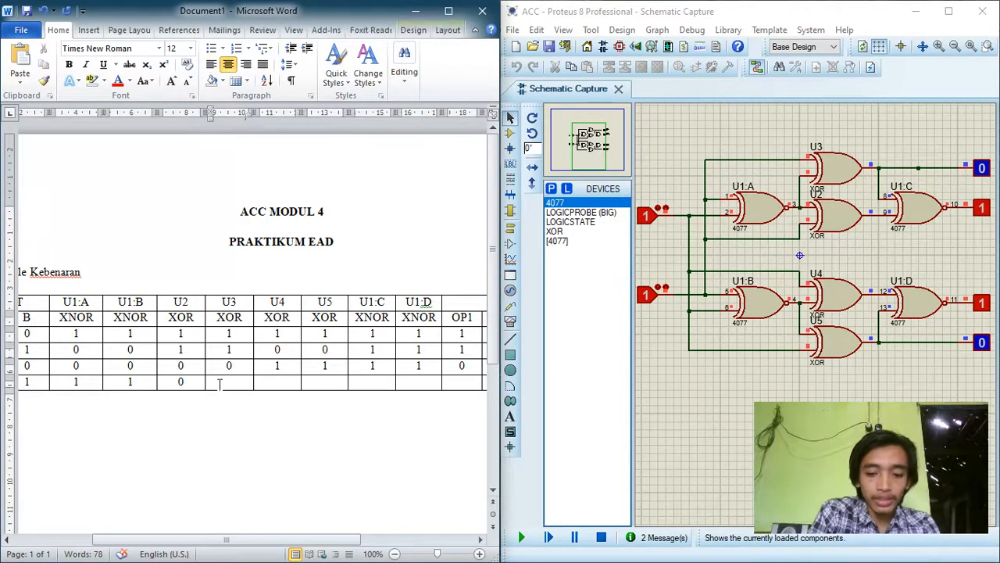
pyautogui.write('0')
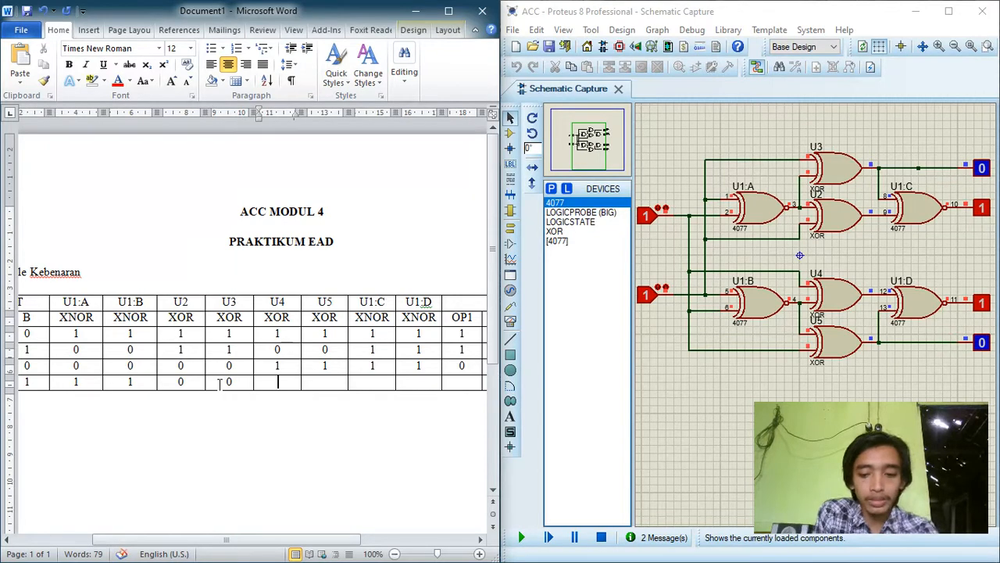
pyautogui.write('0')
pyautogui.press('Tab')
pyautogui.write('0')
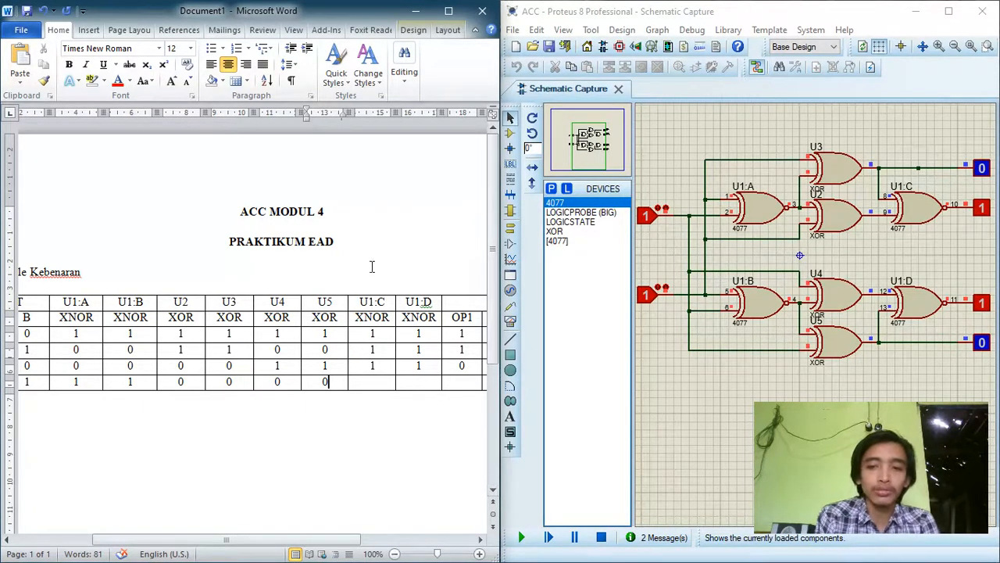
# Step: Enter 1 for the XNOR gates U1:C and U1:D in the truth table's A=1, B=1 row
pyautogui.click(799, 255)
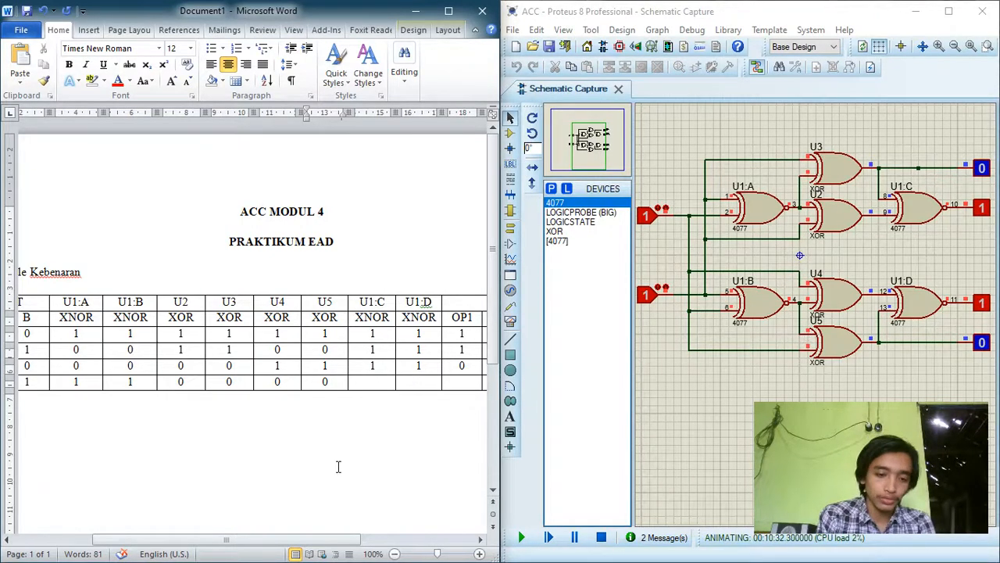
pyautogui.moveTo(241, 539); pyautogui.dragTo(329, 539)
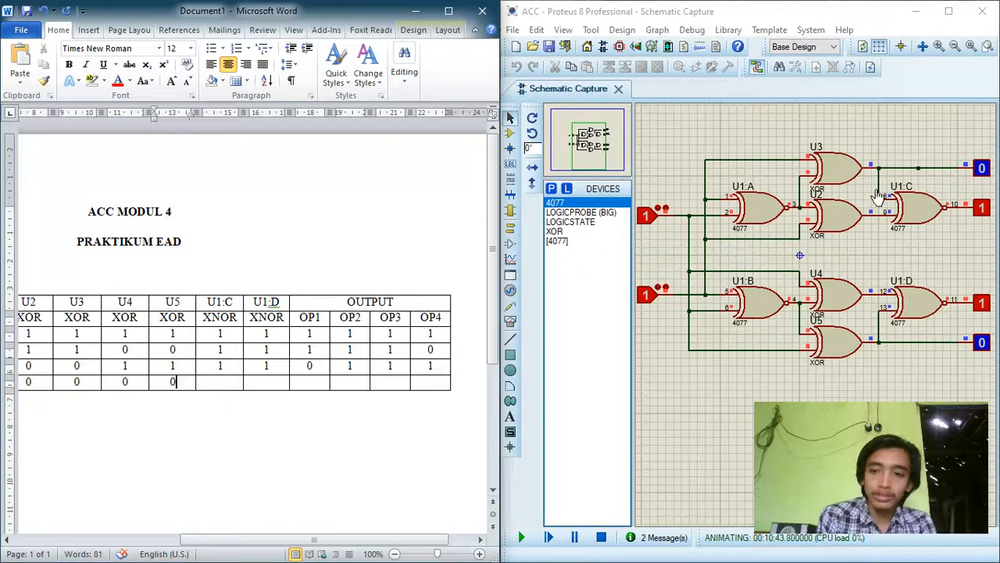
pyautogui.click(223, 389)
pyautogui.write('1')
pyautogui.press('Tab')
pyautogui.write('1')
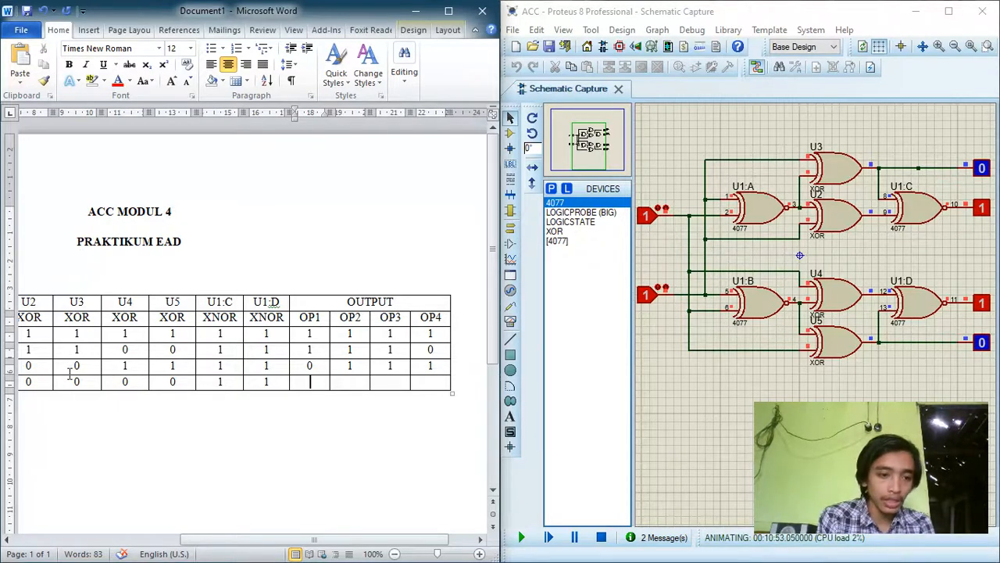
# Step: Fill the A=1, B=1 row's outputs with 0 for OP1, 1 for OP2 and OP3, and 0 for OP4
pyautogui.write('0')
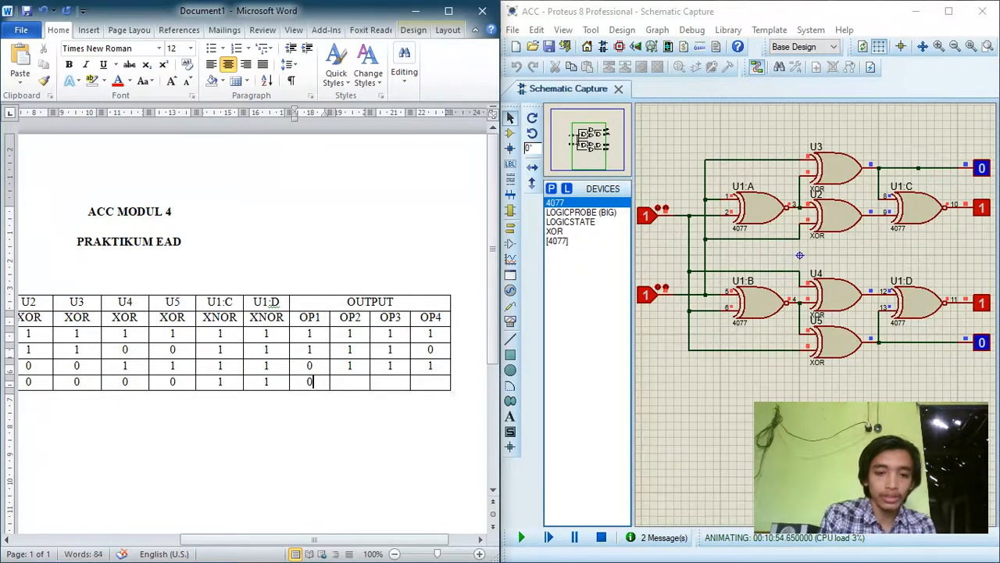
pyautogui.press('Tab')
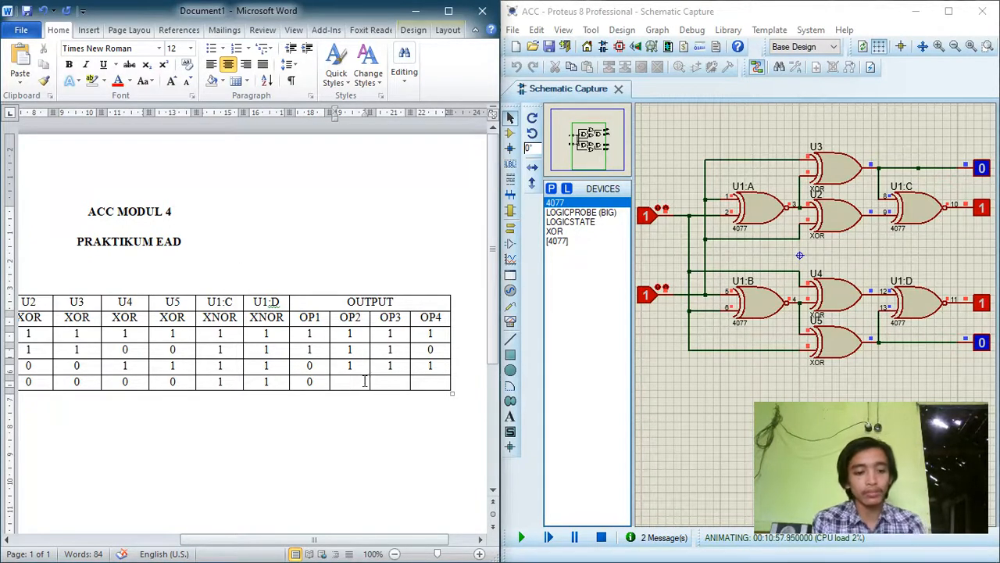
pyautogui.write('1')
pyautogui.press('Tab')
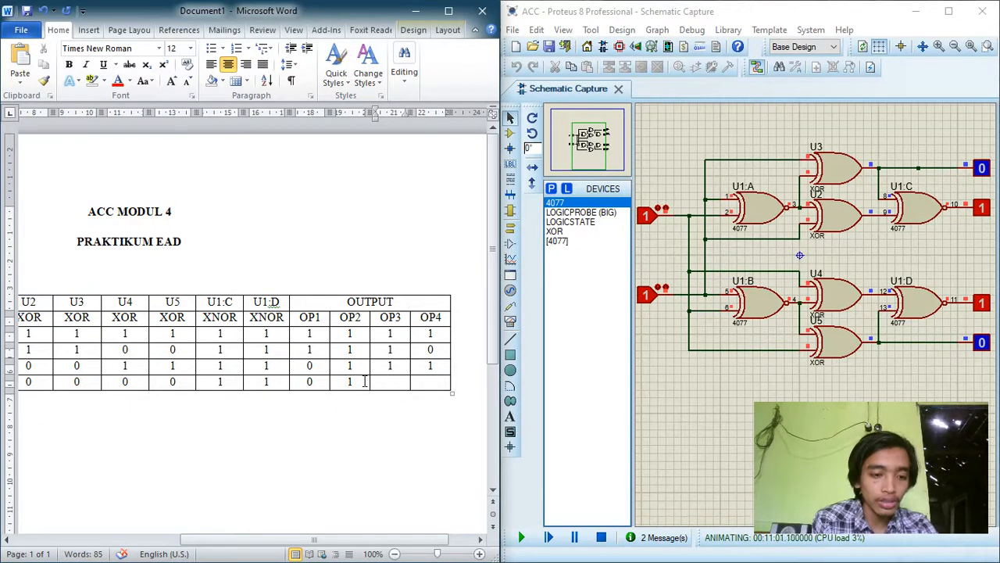
pyautogui.write('1')
pyautogui.press('Tab')
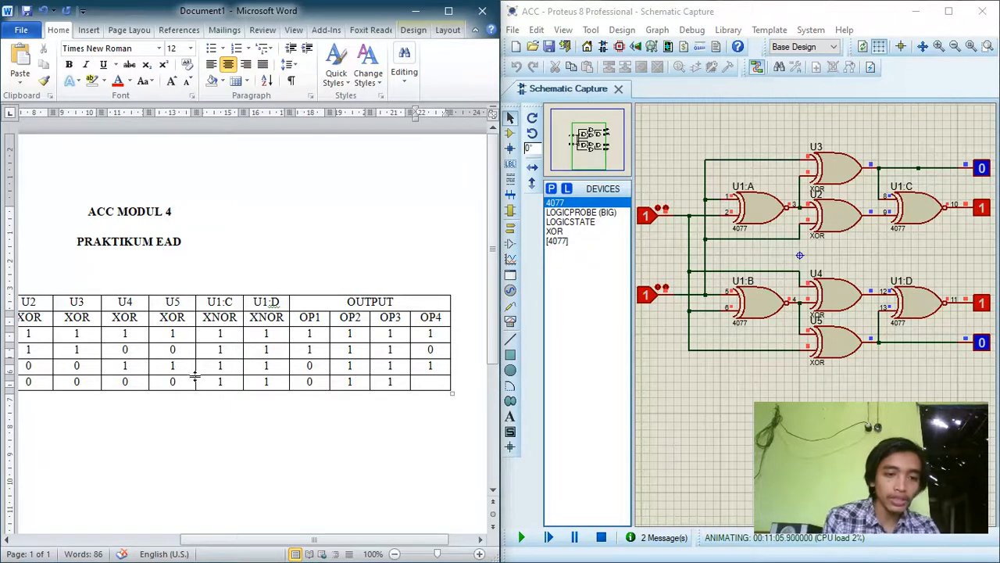
pyautogui.write('0')
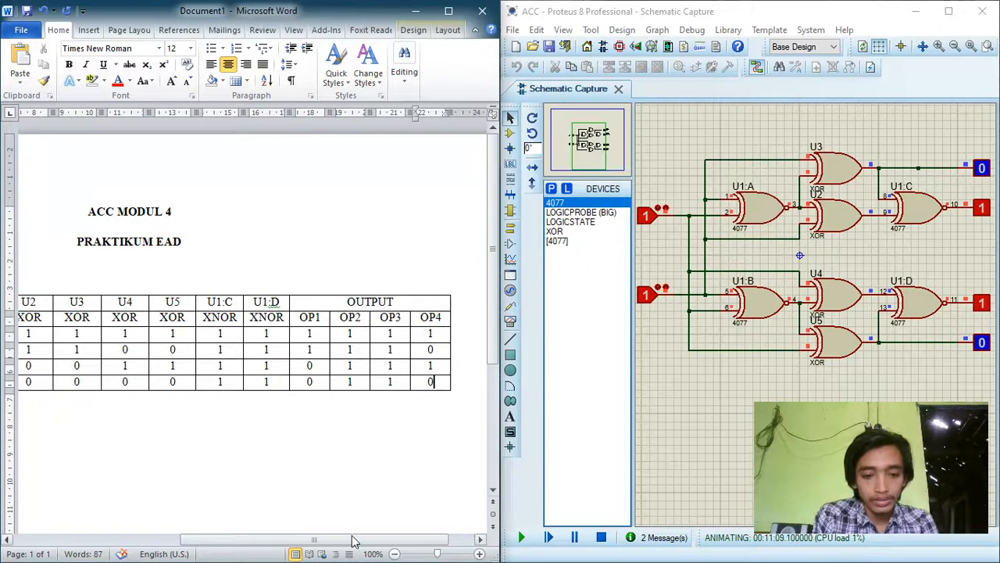
pyautogui.moveTo(349, 542); pyautogui.dragTo(306, 545)
pyautogui.moveTo(282, 542); pyautogui.dragTo(346, 536)
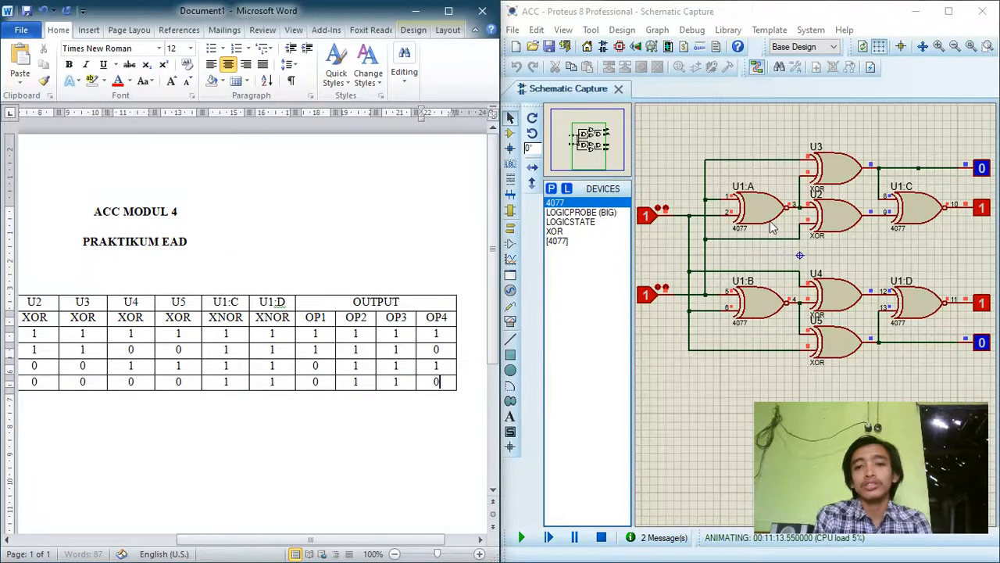